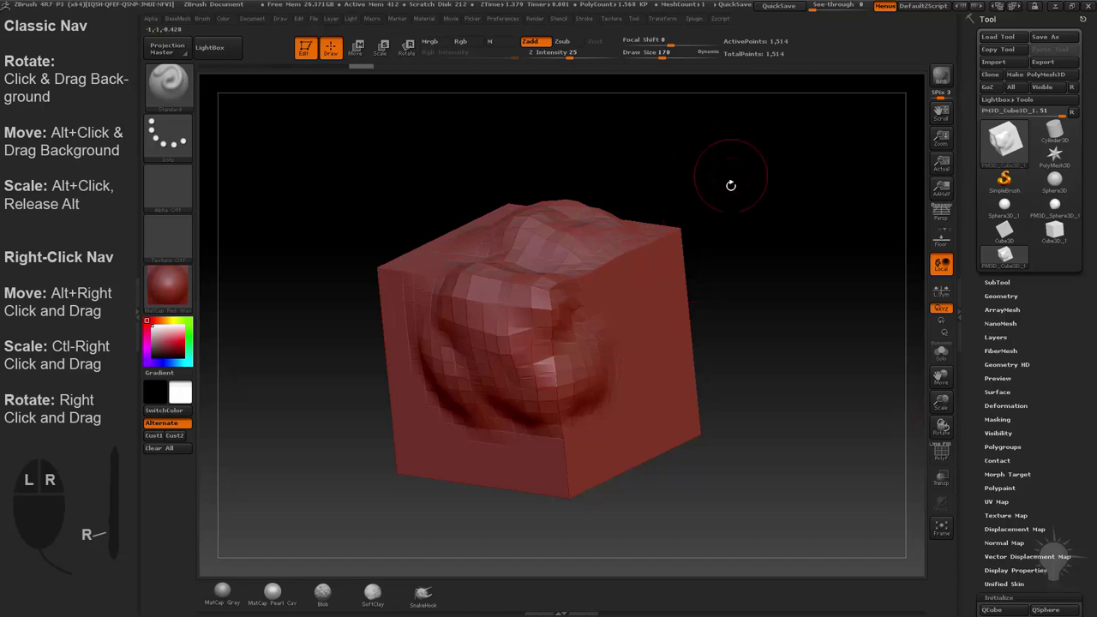
- Rotate around the sculpted cube and examine its bumps and flat faces from several angles
mouse_move(577, 277)
left_mouse_down()
mouse_move(605, 287)
mouse_move(648, 429)
left_mouse_up()
left_click_drag(795, 340, 855, 434)
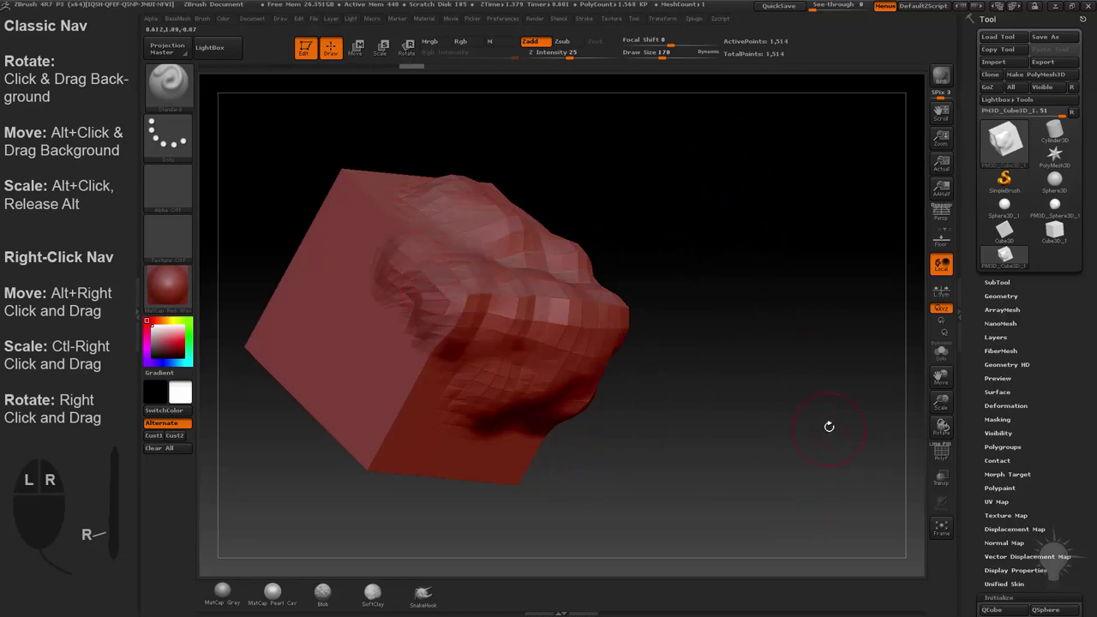
mouse_move(776, 221)
left_mouse_down()
mouse_move(739, 217)
mouse_move(780, 373)
left_mouse_up()
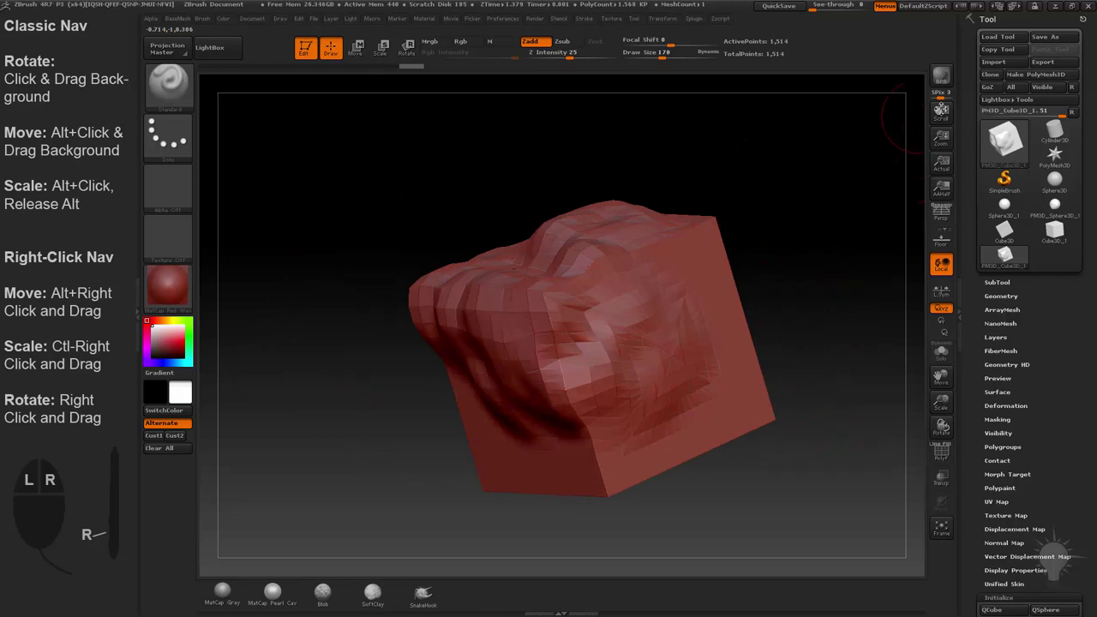
left_click_drag(862, 304, 901, 310)
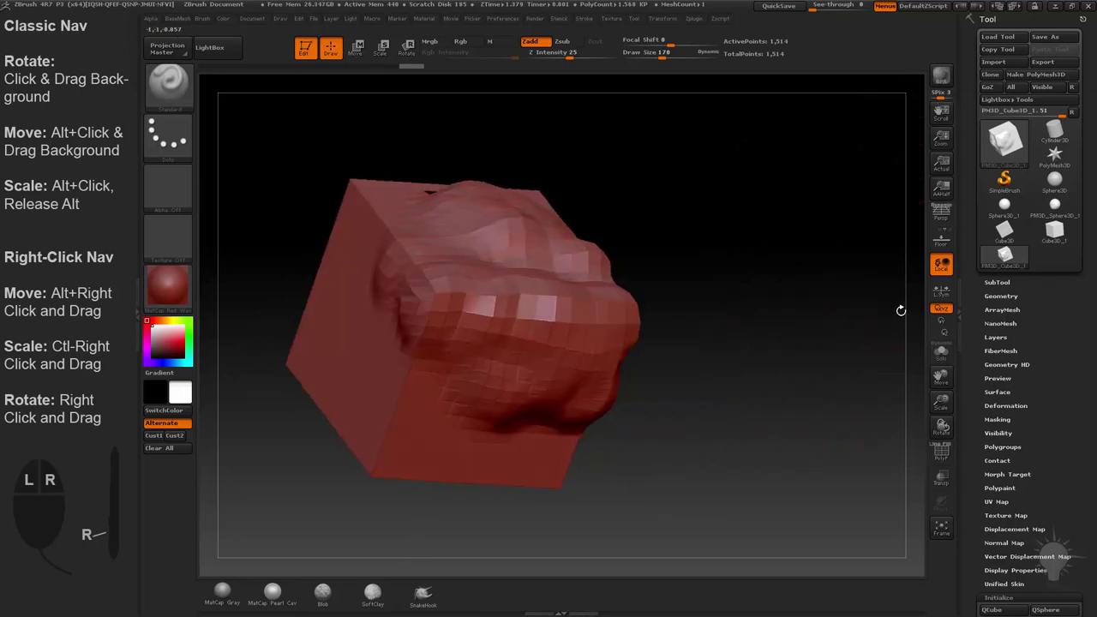
mouse_move(789, 232)
left_mouse_down()
mouse_move(808, 196)
mouse_move(771, 225)
mouse_move(827, 203)
mouse_move(816, 421)
left_mouse_up()
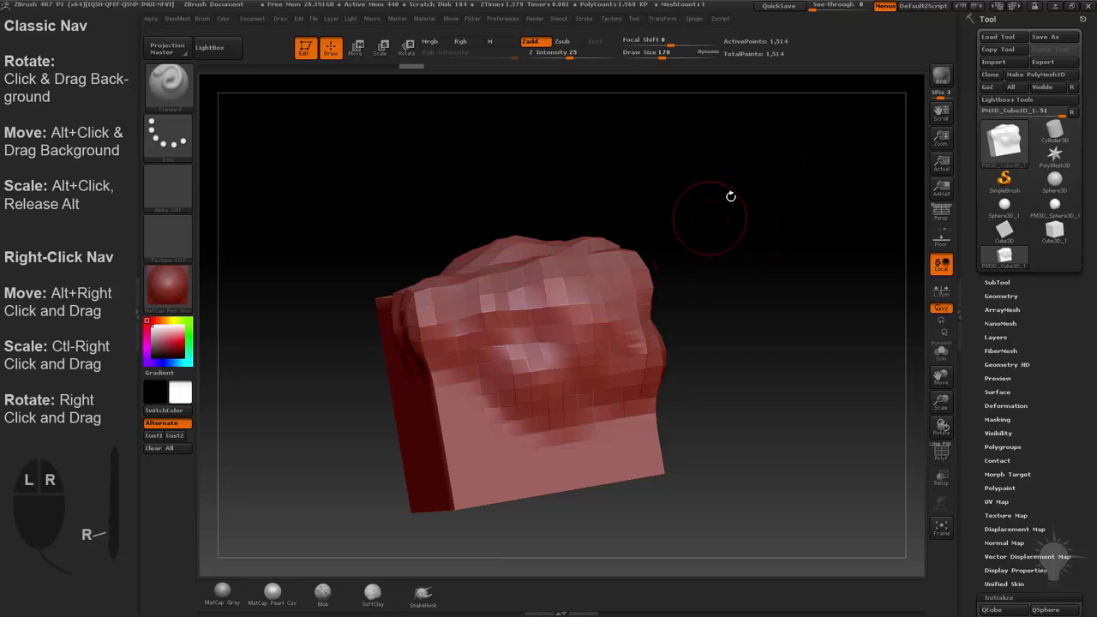
left_click_drag(718, 190, 784, 244)
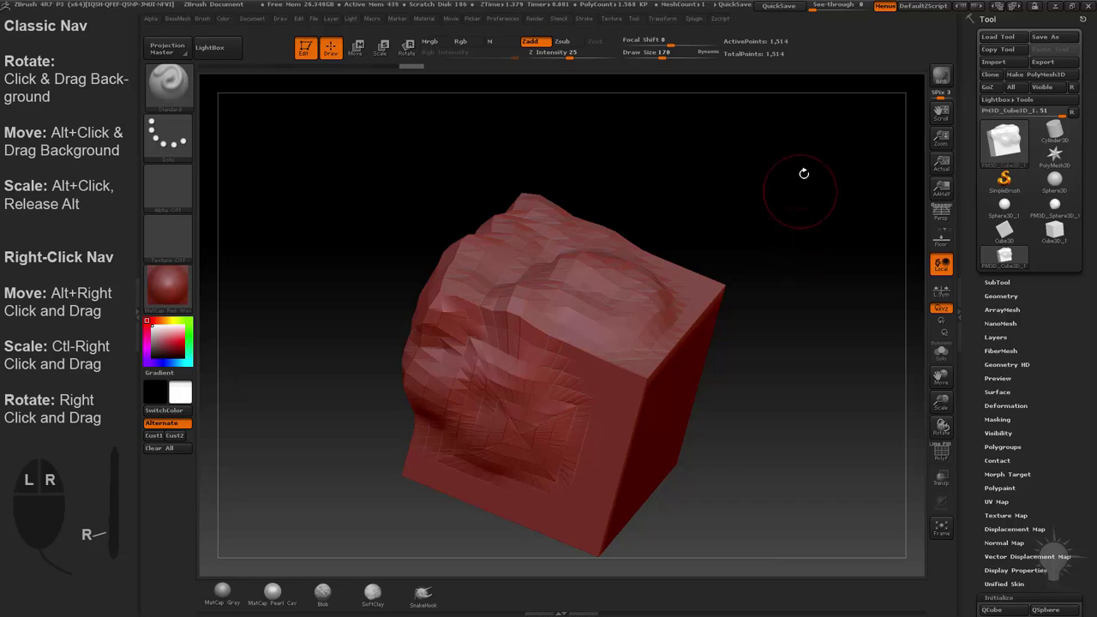
mouse_move(804, 237)
left_mouse_down()
mouse_move(769, 181)
mouse_move(760, 195)
mouse_move(770, 204)
mouse_move(740, 162)
mouse_move(808, 223)
mouse_move(753, 199)
mouse_move(821, 228)
left_mouse_up()
mouse_move(757, 191)
left_mouse_down()
mouse_move(804, 220)
mouse_move(821, 258)
mouse_move(833, 252)
mouse_move(800, 184)
mouse_move(820, 197)
mouse_move(816, 258)
mouse_move(840, 203)
mouse_move(811, 247)
left_mouse_up()
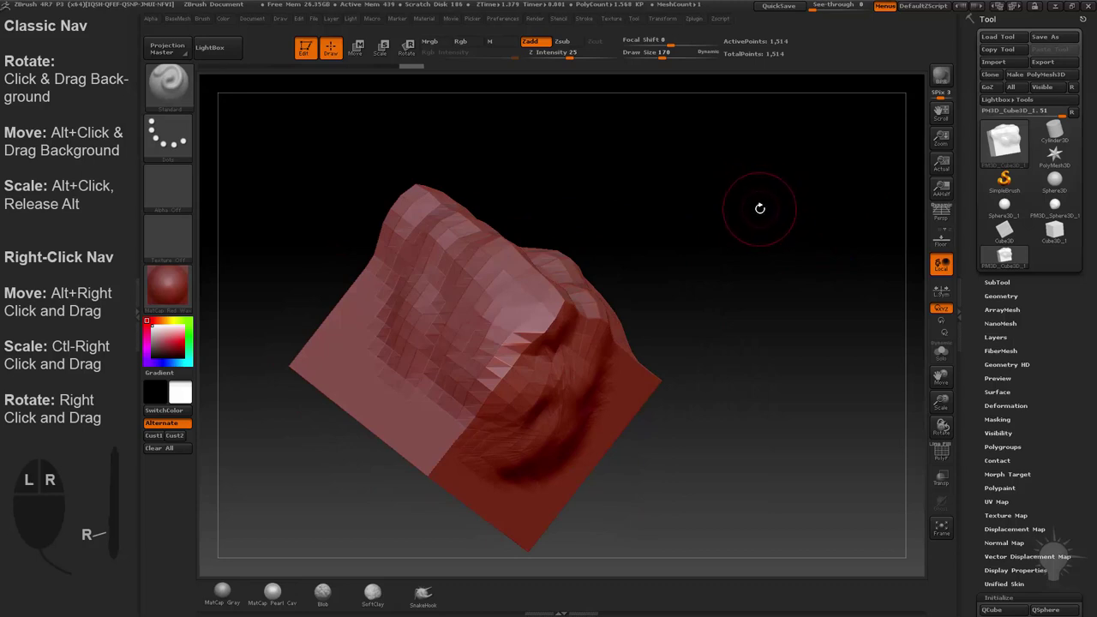
- Pan, rotate and scale the view to examine the sculpted cube off-centre and up close
mouse_move(772, 195)
left_mouse_down("alt")
mouse_move(779, 207)
mouse_move(850, 206)
mouse_move(816, 228)
mouse_move(823, 214)
mouse_move(801, 167)
mouse_move(861, 267)
mouse_move(762, 226)
mouse_move(854, 321)
mouse_move(875, 120)
left_mouse_up("alt")
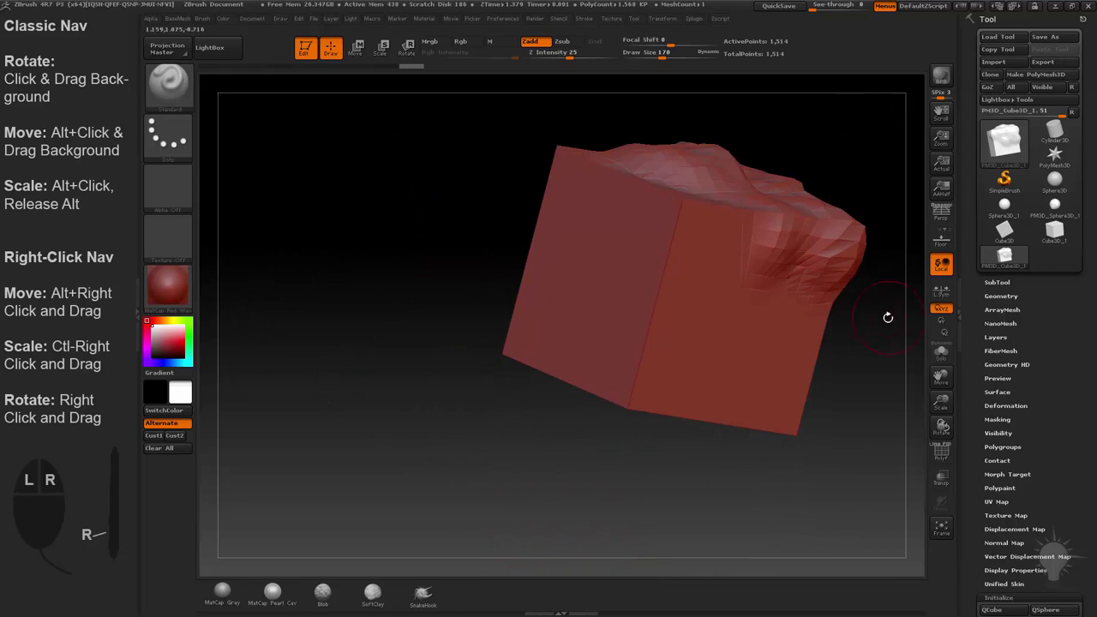
mouse_move(886, 317)
left_mouse_down()
mouse_move(891, 368)
mouse_move(690, 398)
mouse_move(593, 391)
left_mouse_up()
mouse_move(743, 297)
left_mouse_down()
mouse_move(766, 263)
mouse_move(808, 246)
mouse_move(850, 252)
mouse_move(817, 298)
mouse_move(816, 282)
mouse_move(853, 295)
mouse_move(843, 243)
mouse_move(753, 250)
left_mouse_up()
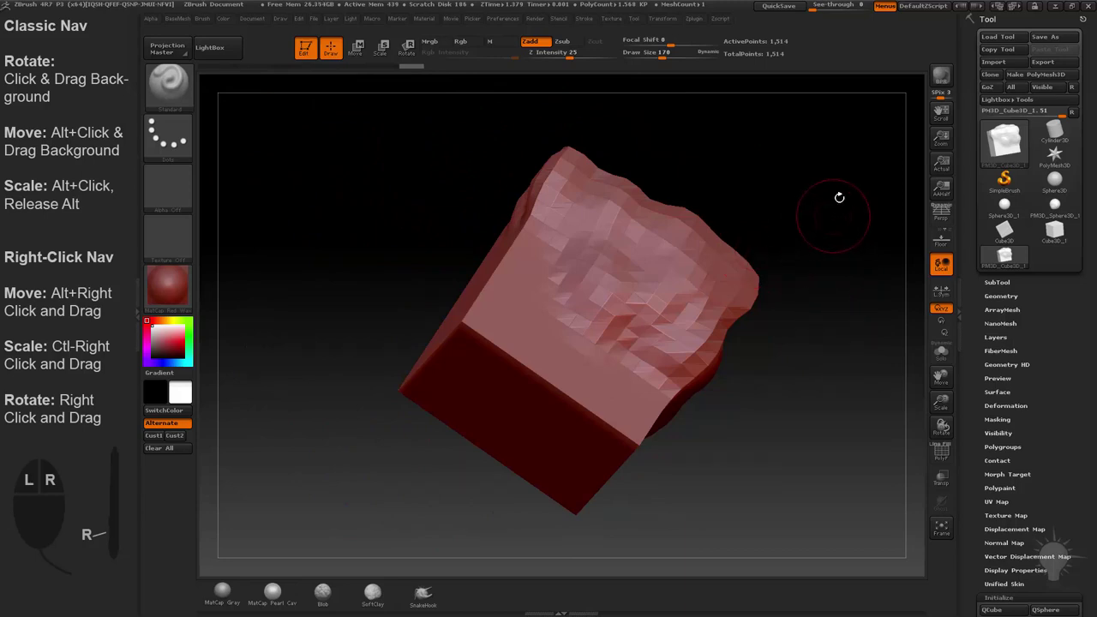
mouse_move(800, 218)
left_mouse_down()
mouse_move(862, 279)
mouse_move(806, 228)
mouse_move(801, 262)
mouse_move(840, 265)
mouse_move(823, 235)
mouse_move(864, 331)
mouse_move(847, 270)
left_mouse_up()
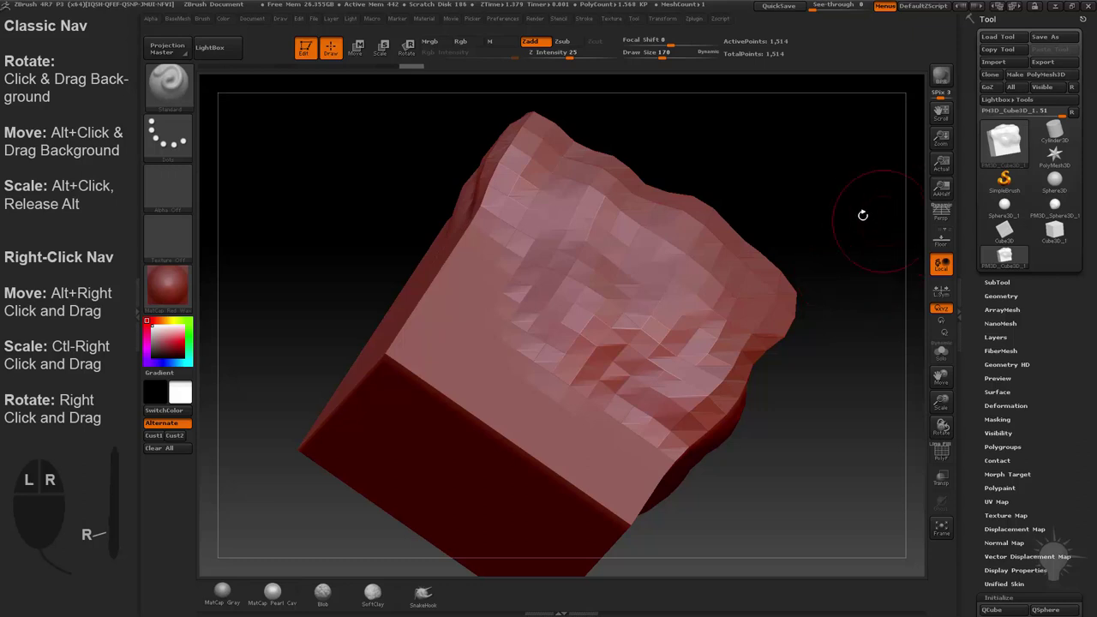
left_click_drag(862, 215, 877, 259)
mouse_move(850, 200)
left_mouse_down()
mouse_move(836, 162)
mouse_move(872, 183)
left_mouse_up()
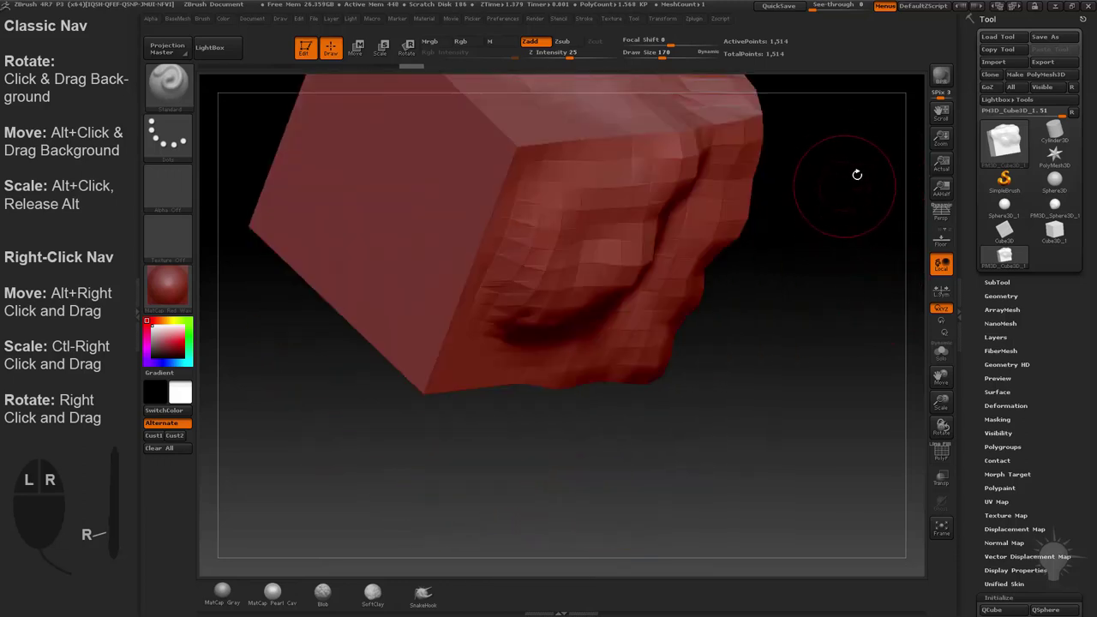
mouse_move(862, 179)
left_mouse_down()
mouse_move(829, 213)
mouse_move(862, 391)
mouse_move(869, 252)
left_mouse_up()
mouse_move(798, 172)
left_mouse_down()
mouse_move(840, 220)
mouse_move(852, 188)
mouse_move(792, 335)
mouse_move(801, 219)
mouse_move(823, 404)
mouse_move(791, 263)
mouse_move(813, 269)
mouse_move(798, 256)
mouse_move(854, 240)
mouse_move(857, 326)
mouse_move(817, 267)
left_mouse_up()
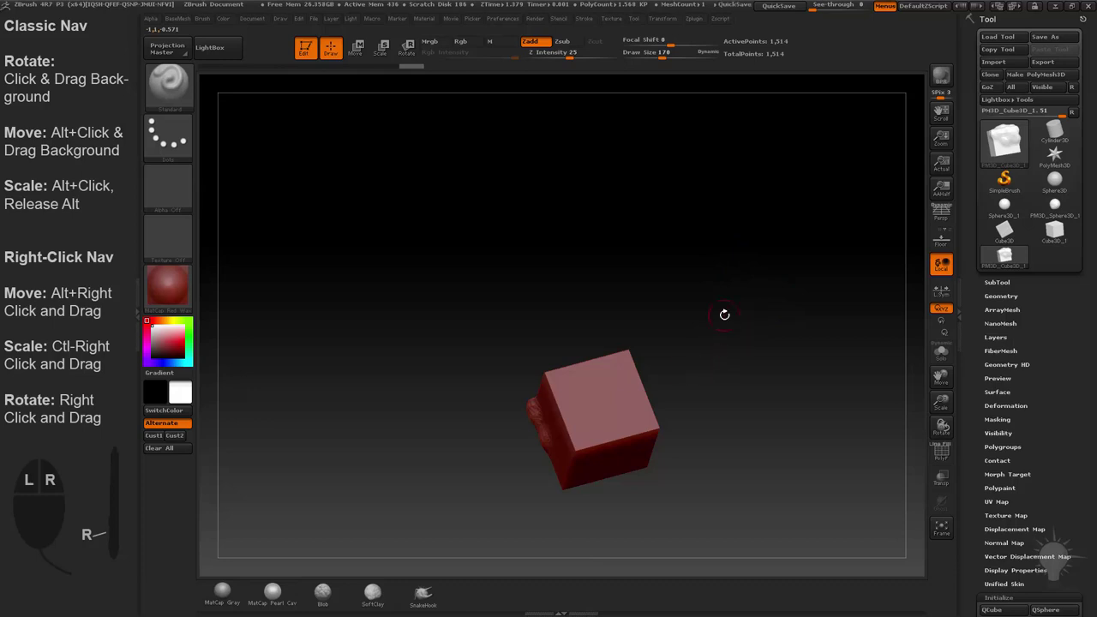
- Examine the whole cube from a distance, square-on to a face, and at an angle across its sculpted edges
mouse_move(841, 328)
left_mouse_down()
mouse_move(779, 378)
mouse_move(796, 363)
mouse_move(546, 415)
left_mouse_up()
mouse_move(546, 415)
right_mouse_down("ctrl")
mouse_move(556, 438)
mouse_move(540, 409)
mouse_move(551, 427)
right_mouse_up("ctrl")
mouse_move(720, 278)
left_mouse_down()
mouse_move(766, 331)
mouse_move(745, 303)
mouse_move(698, 289)
mouse_move(759, 296)
mouse_move(777, 348)
mouse_move(754, 299)
mouse_move(771, 325)
left_mouse_up()
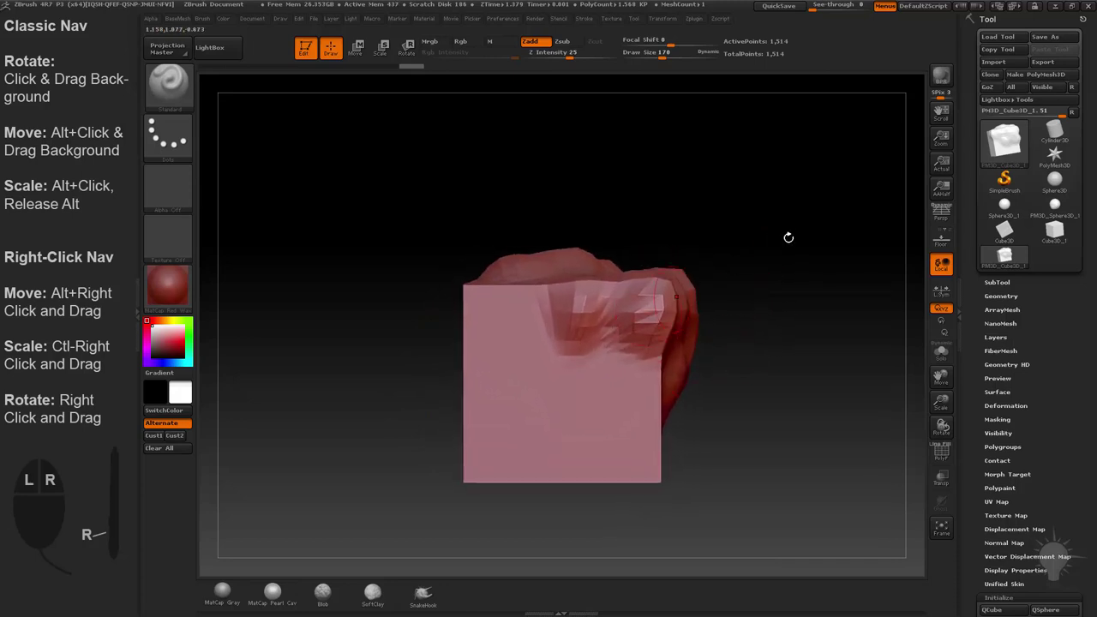
mouse_move(788, 237)
left_mouse_down()
mouse_move(696, 341)
mouse_move(772, 366)
left_mouse_up()
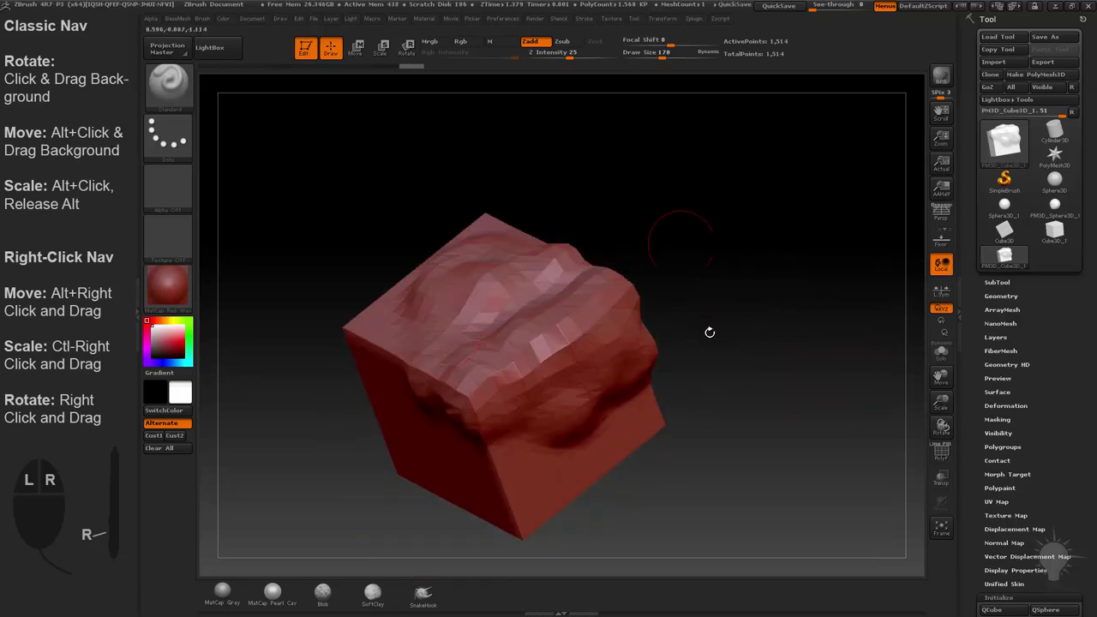
left_click_drag(709, 331, 904, 303)
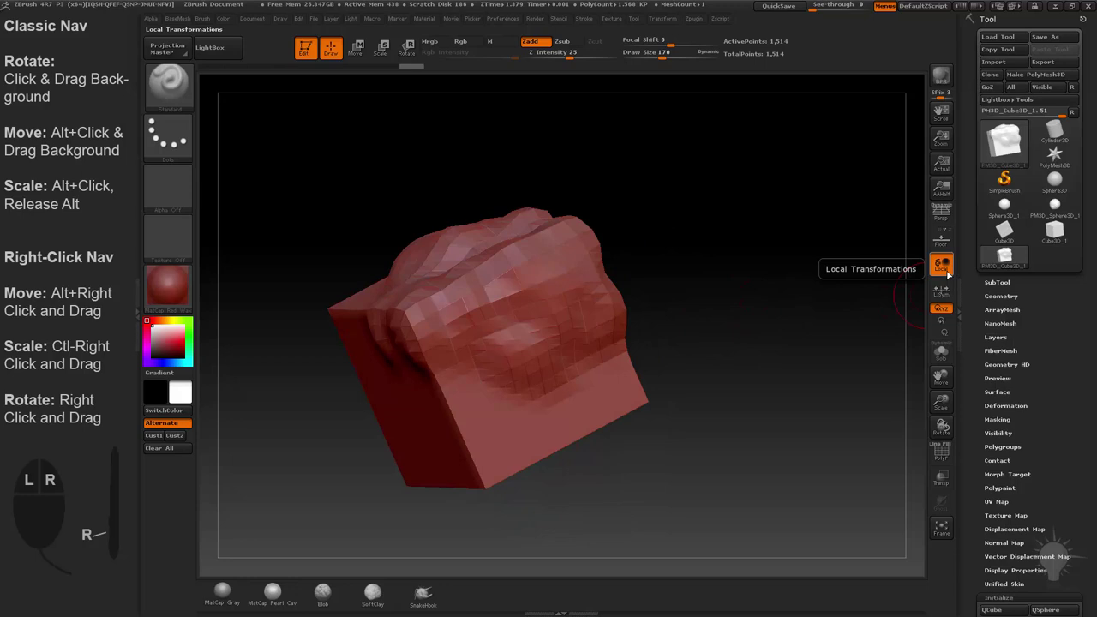
- Choose the Move brush with draw size 234 and pull a long spike out of the cube's sculpted upper edge
mouse_move(654, 252)
left_mouse_down()
mouse_move(779, 252)
mouse_move(793, 247)
mouse_move(779, 215)
mouse_move(683, 301)
mouse_move(712, 303)
mouse_move(684, 317)
left_mouse_up()
key("s")
left_click(678, 318)
key("b")
key("m")
key("v")
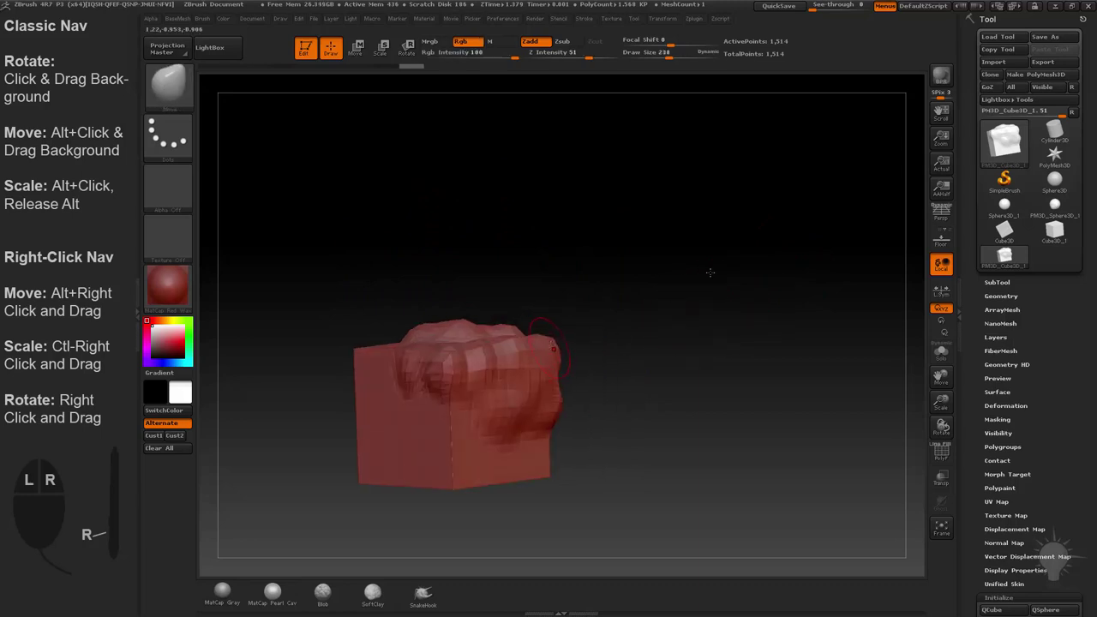
left_click_drag(548, 356, 648, 273)
left_click_drag(742, 380, 712, 368)
mouse_move(643, 271)
left_mouse_down()
mouse_move(649, 210)
mouse_move(679, 198)
left_mouse_up()
mouse_move(780, 306)
left_mouse_down()
mouse_move(788, 382)
mouse_move(761, 368)
left_mouse_up()
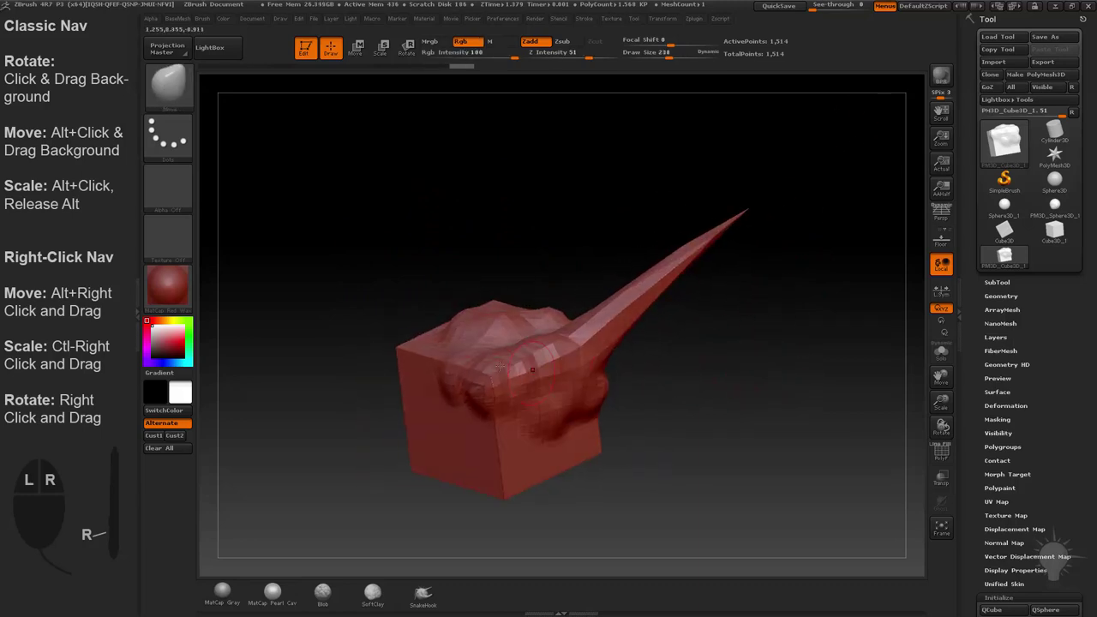
- Set the draw size to 192 and reshape the spike's tip with strokes of the Standard brush
key("s")
left_click_drag(537, 385, 532, 385)
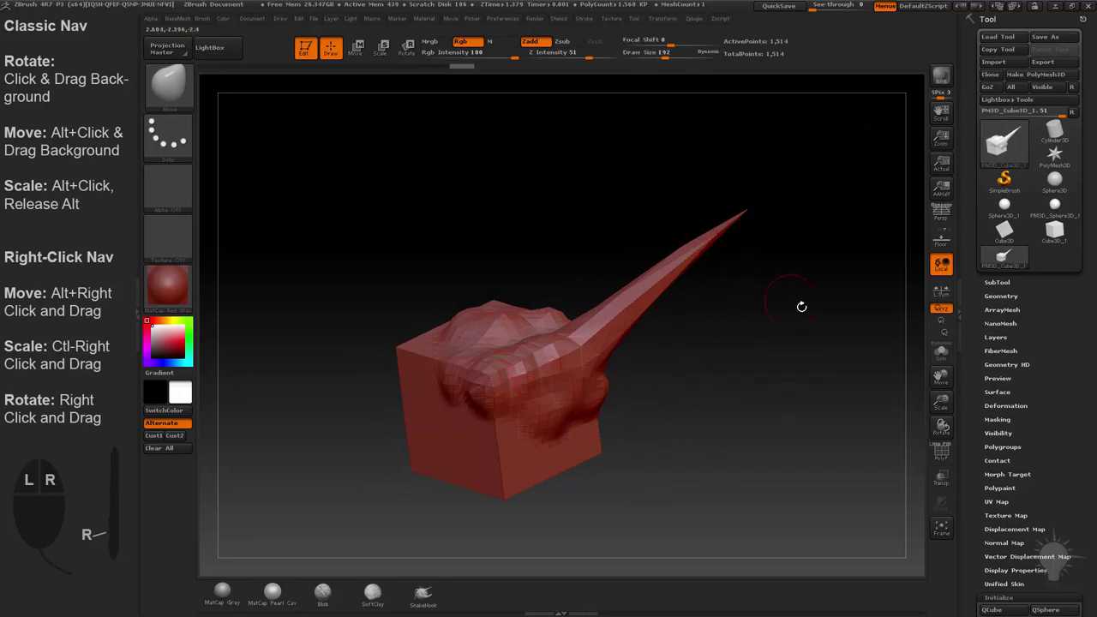
mouse_move(801, 306)
right_mouse_down("ctrl")
mouse_move(734, 358)
mouse_move(757, 308)
right_mouse_up("ctrl")
key("shift")
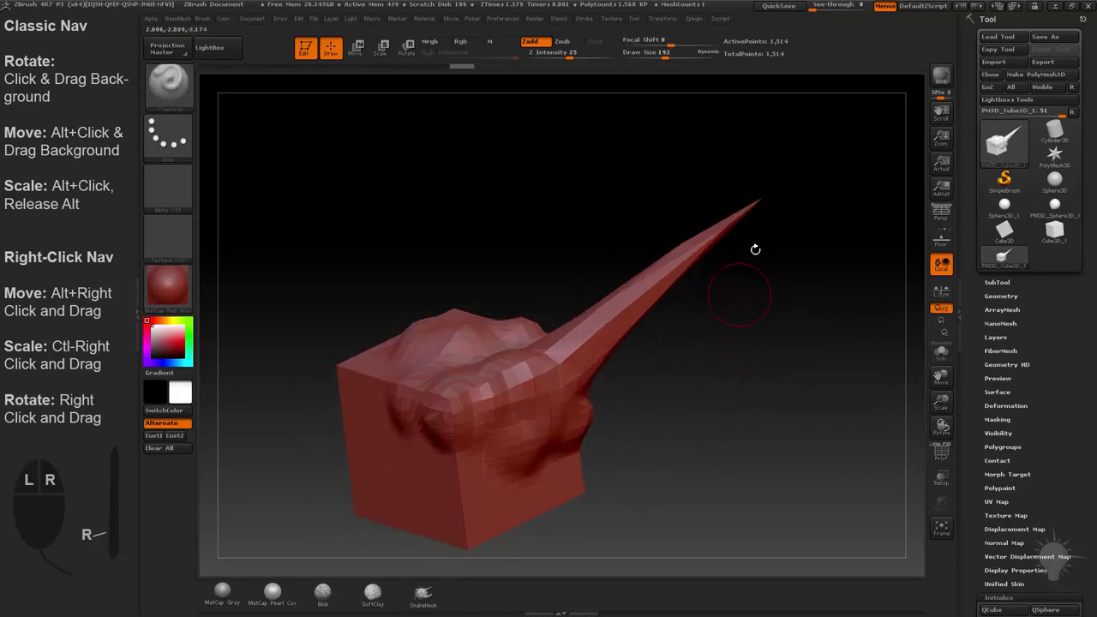
left_click_drag(753, 201, 739, 232)
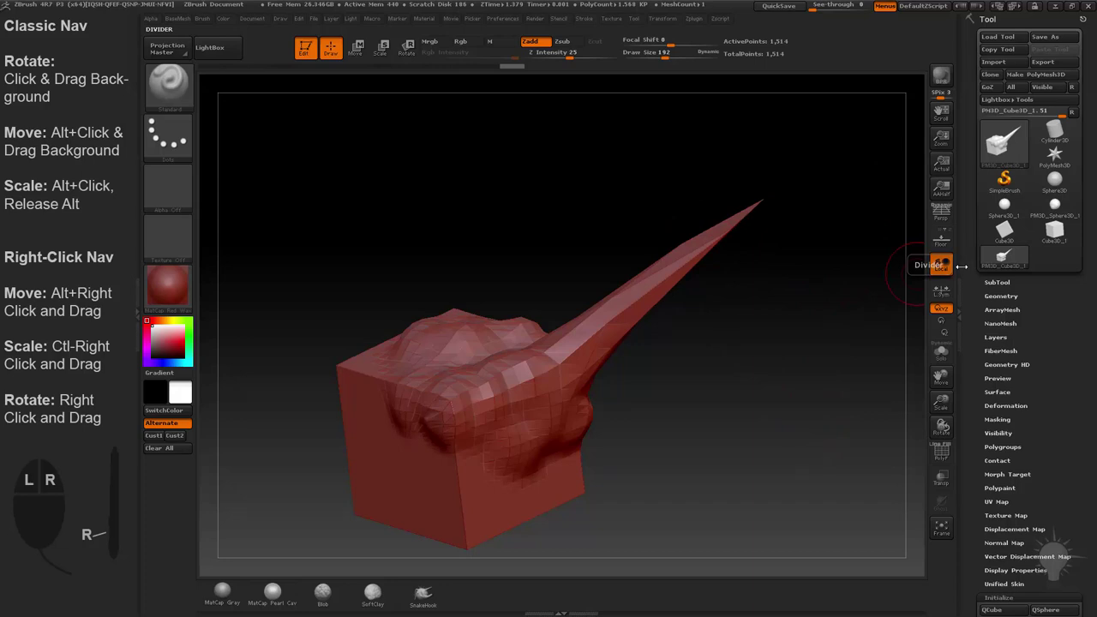
left_click_drag(741, 225, 744, 268)
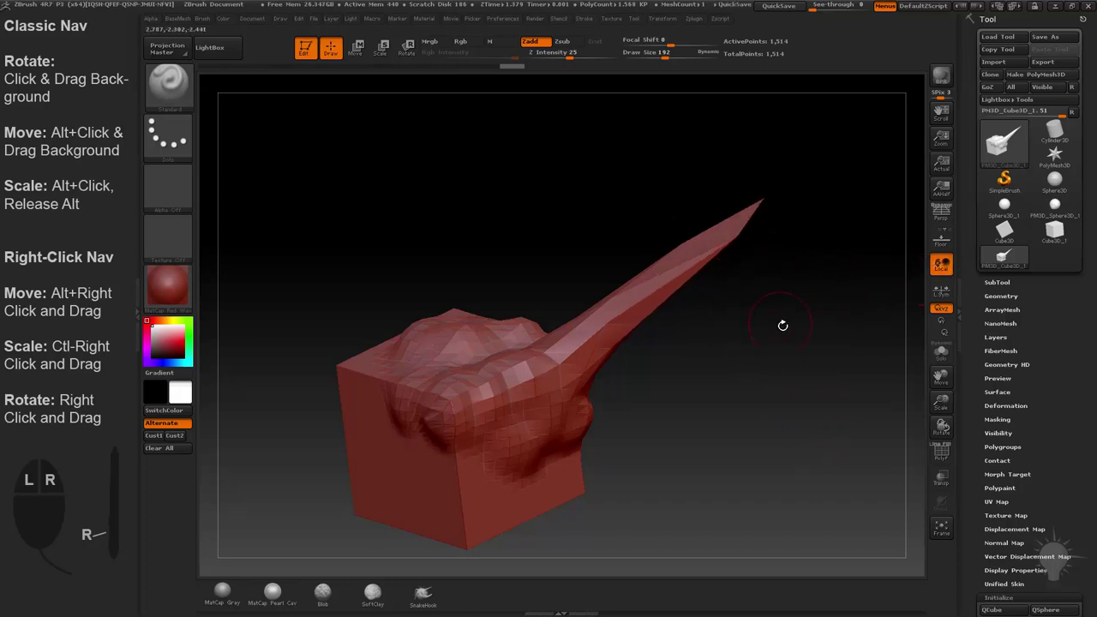
mouse_move(811, 232)
left_mouse_down()
mouse_move(884, 282)
mouse_move(890, 248)
mouse_move(781, 151)
mouse_move(848, 223)
mouse_move(806, 171)
mouse_move(829, 196)
mouse_move(849, 283)
mouse_move(826, 238)
left_mouse_up()
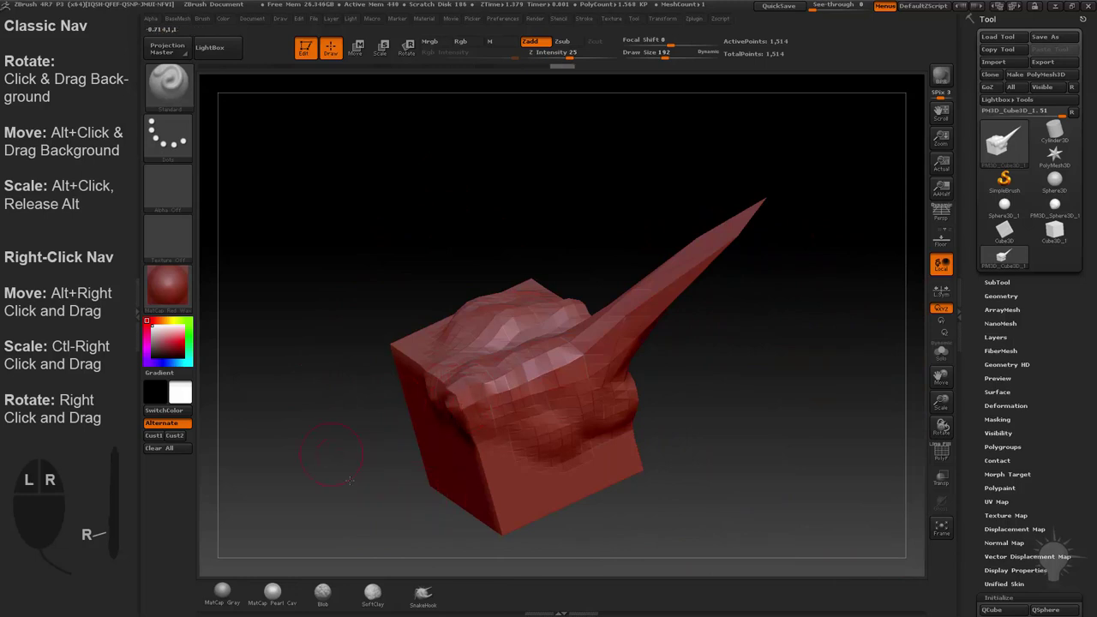
- Set the draw size to 37 for close-up work on the cube's protruding corner
left_click_drag(392, 486, 446, 463)
right_click_drag(683, 302, 773, 374, "ctrl")
key("s")
left_click_drag(773, 380, 750, 379)
key("s")
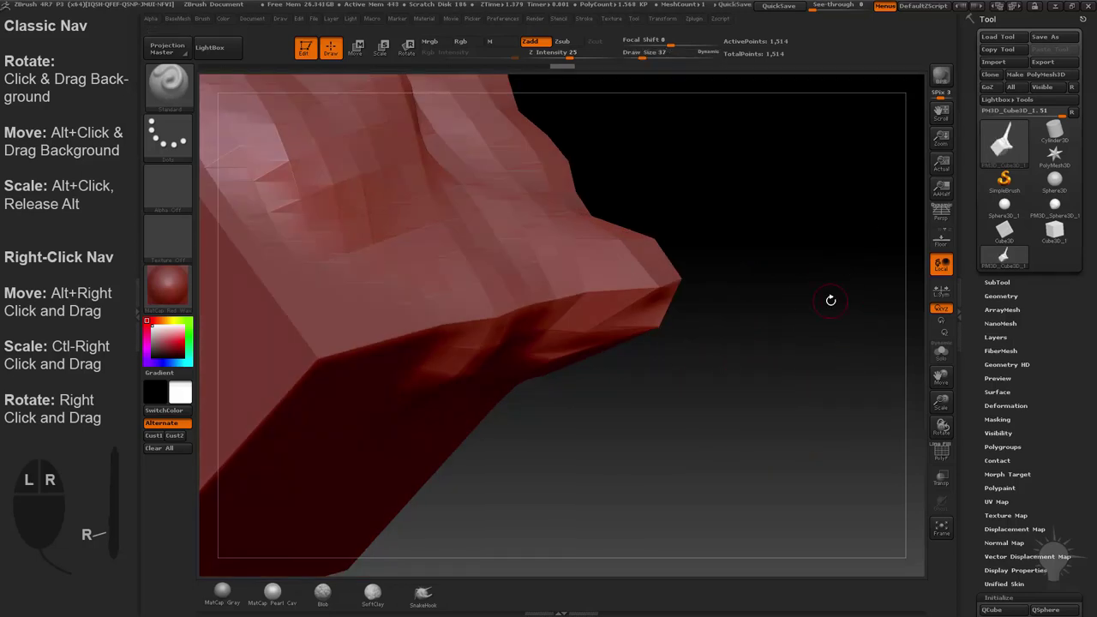
- Examine the spike's tip and the protruding corner bump from different angles and distances
right_click_drag(815, 286, 723, 172)
left_click_drag(723, 173, 689, 247)
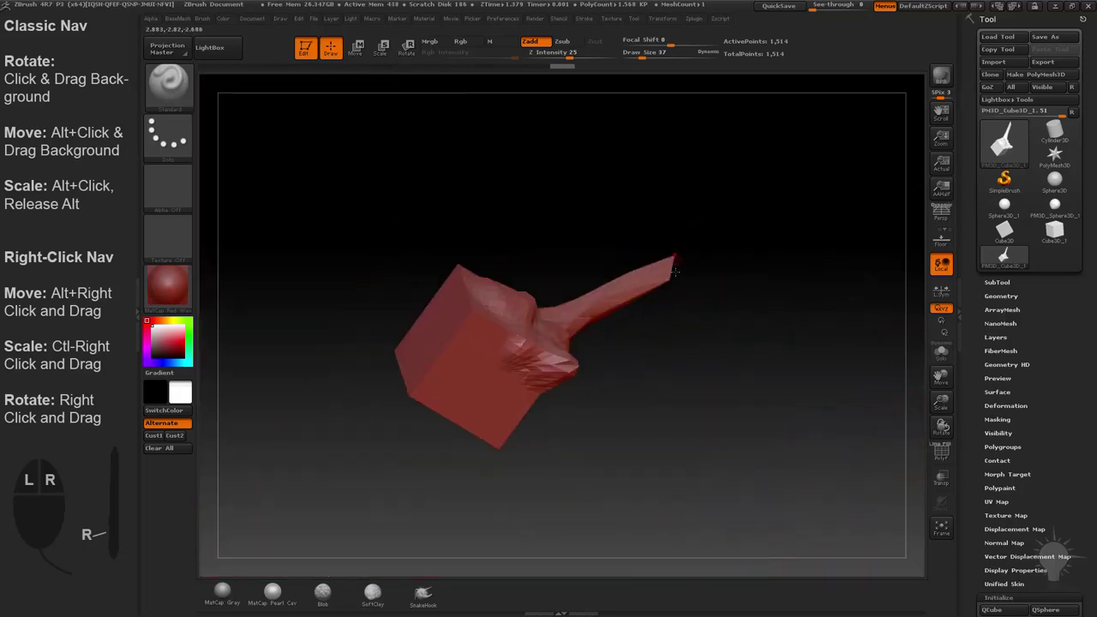
left_click_drag(785, 333, 769, 315)
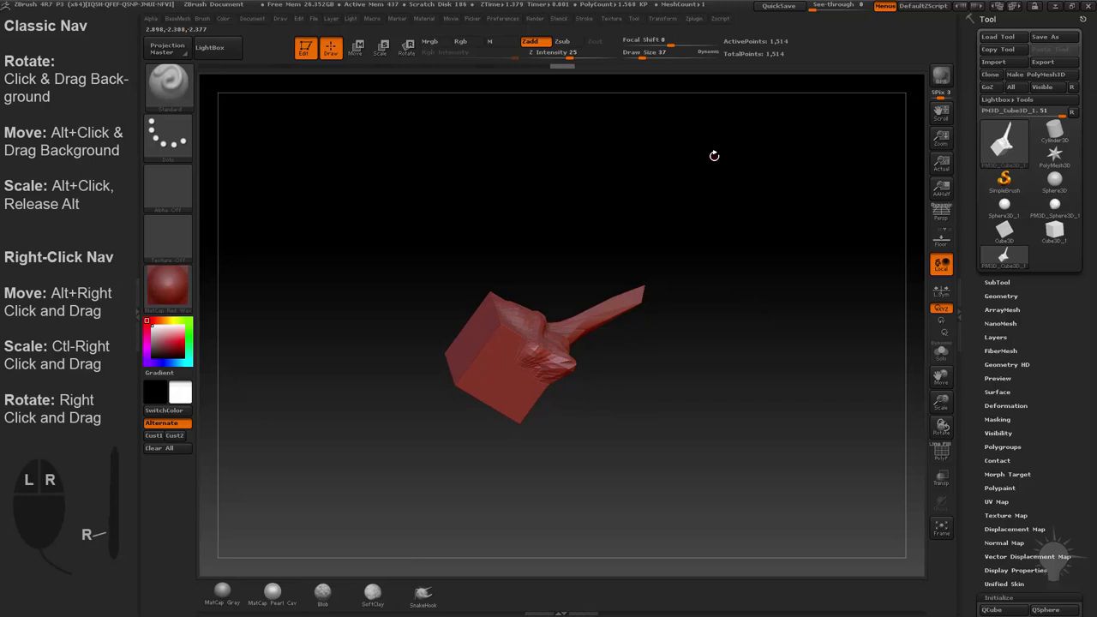
left_click_drag(746, 250, 570, 359)
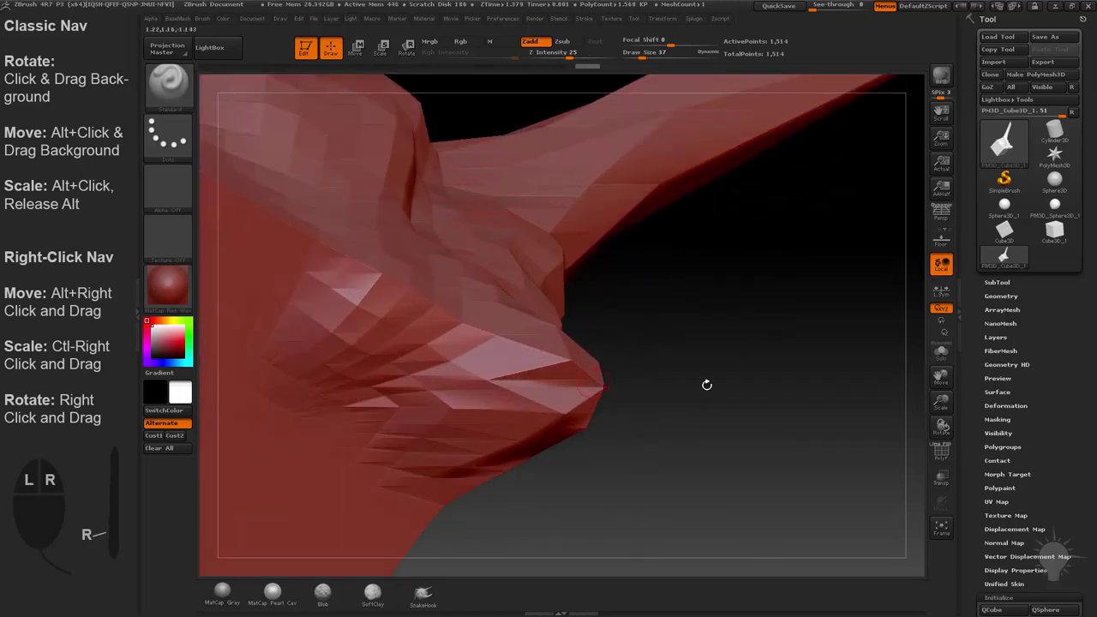
left_click_drag(709, 385, 566, 325)
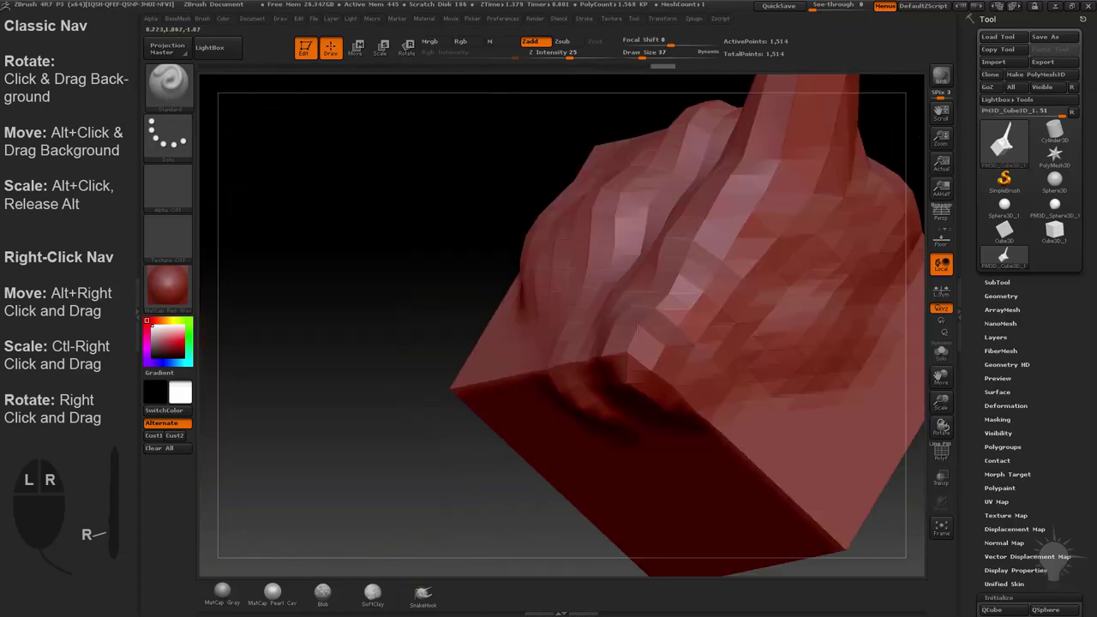
right_click_drag(337, 511, 609, 412)
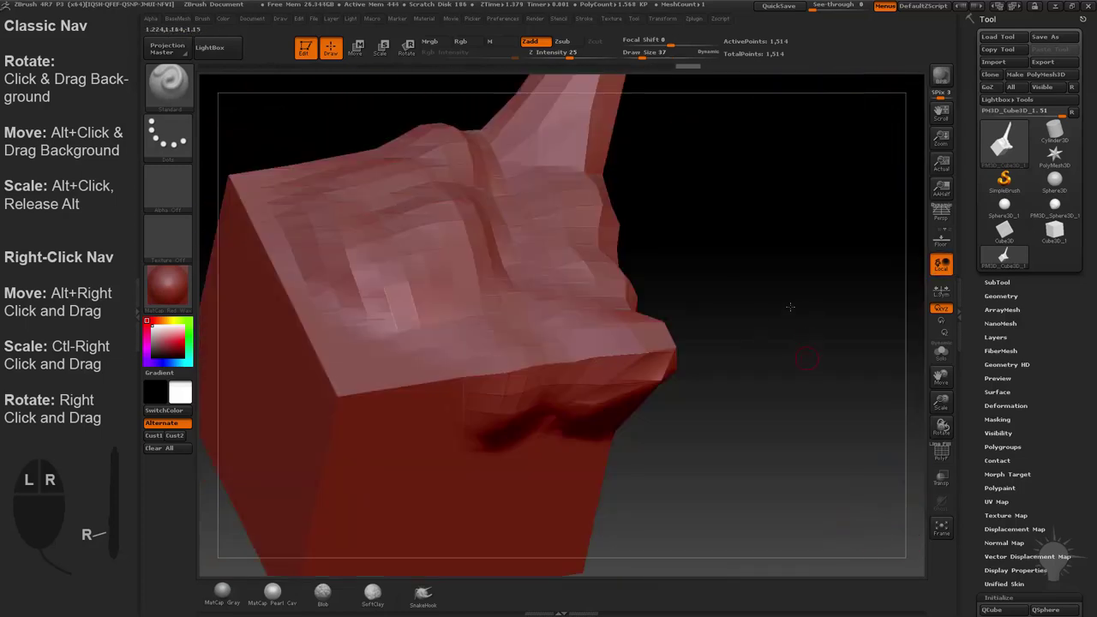
right_click_drag(789, 307, 853, 463, "ctrl")
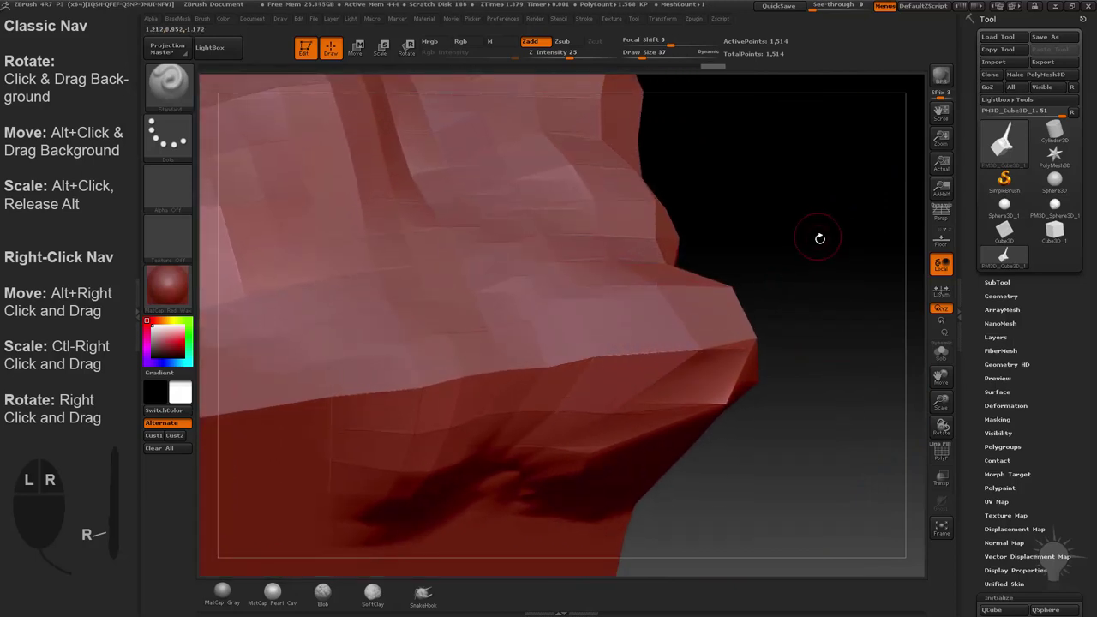
right_click_drag(797, 249, 860, 506, "ctrl")
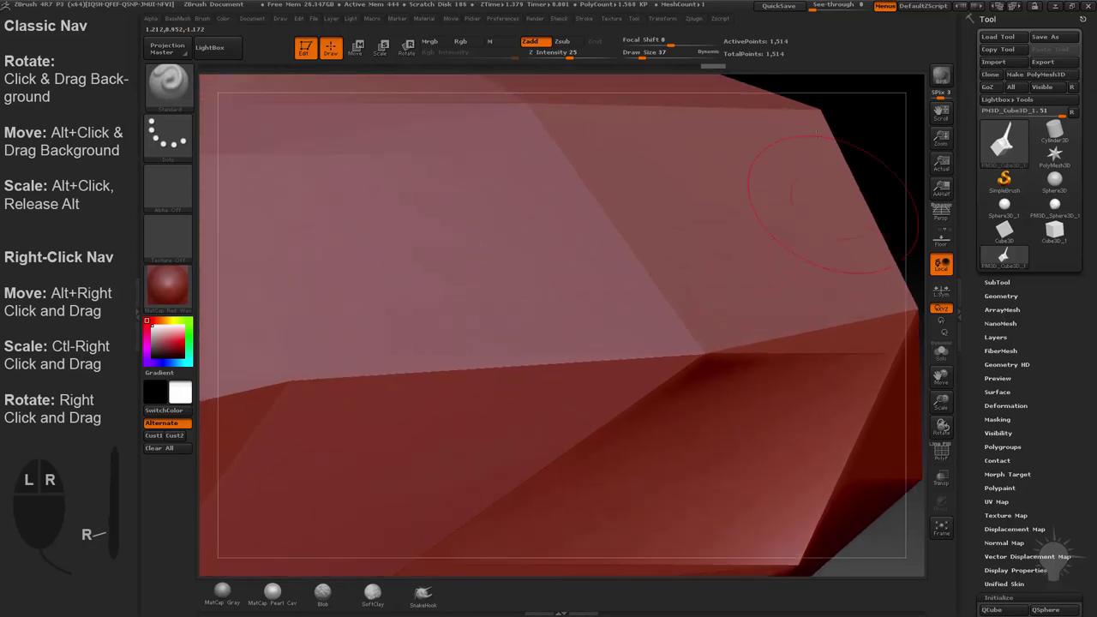
- Set the draw size to 1 and examine the mesh facets at extreme close range
right_click_drag(826, 224, 1044, 527, "alt")
left_click_drag(870, 151, 823, 197)
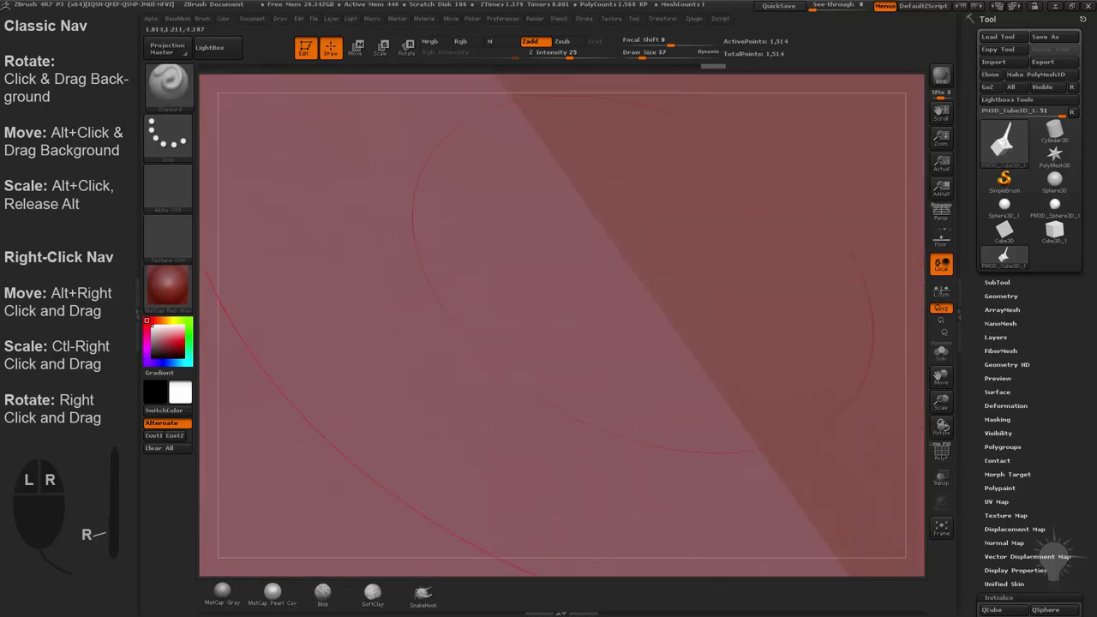
type("s")
type("1")
key("Return")
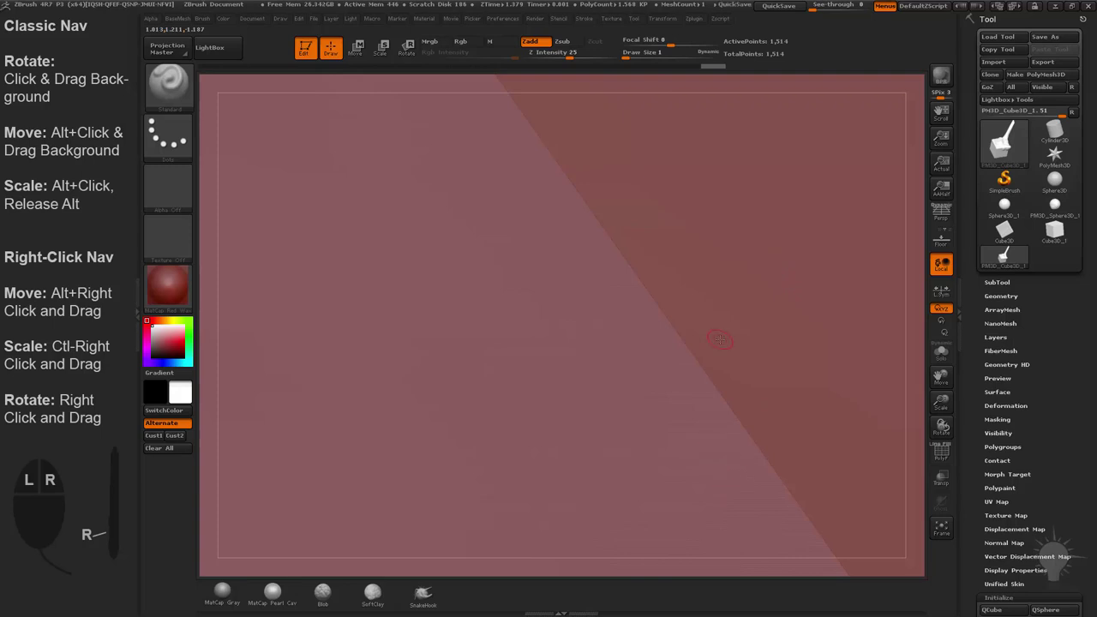
left_click_drag(720, 341, 655, 428)
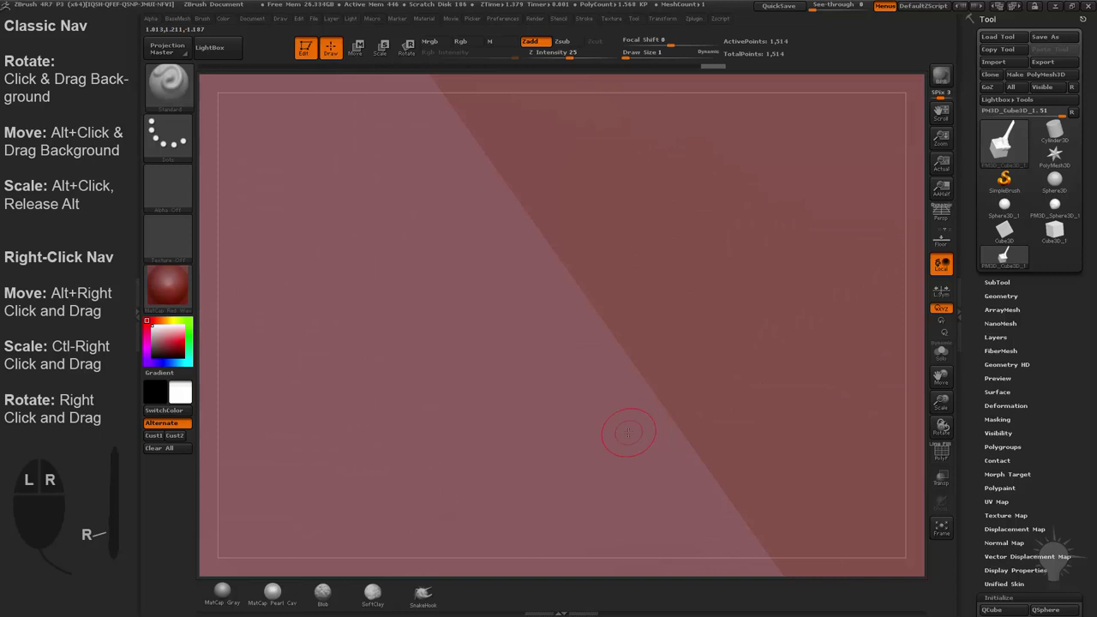
left_click_drag(629, 433, 580, 292)
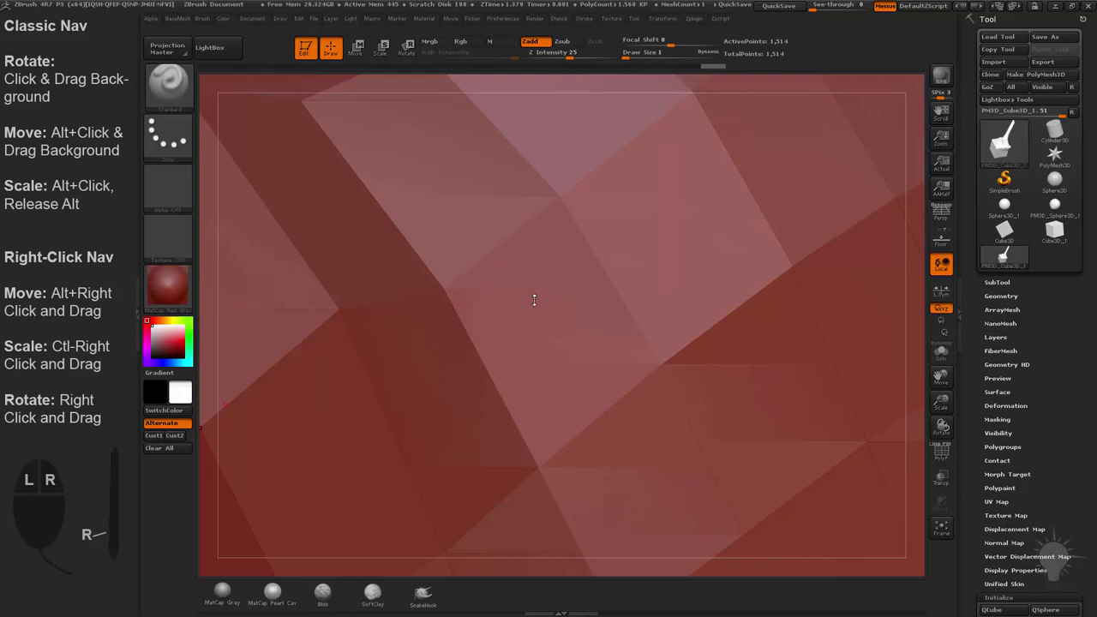
mouse_move(551, 315)
right_mouse_down()
mouse_move(543, 325)
mouse_move(513, 258)
mouse_move(468, 249)
mouse_move(463, 225)
mouse_move(528, 276)
mouse_move(562, 410)
mouse_move(510, 372)
mouse_move(519, 361)
mouse_move(625, 423)
mouse_move(433, 232)
right_mouse_up()
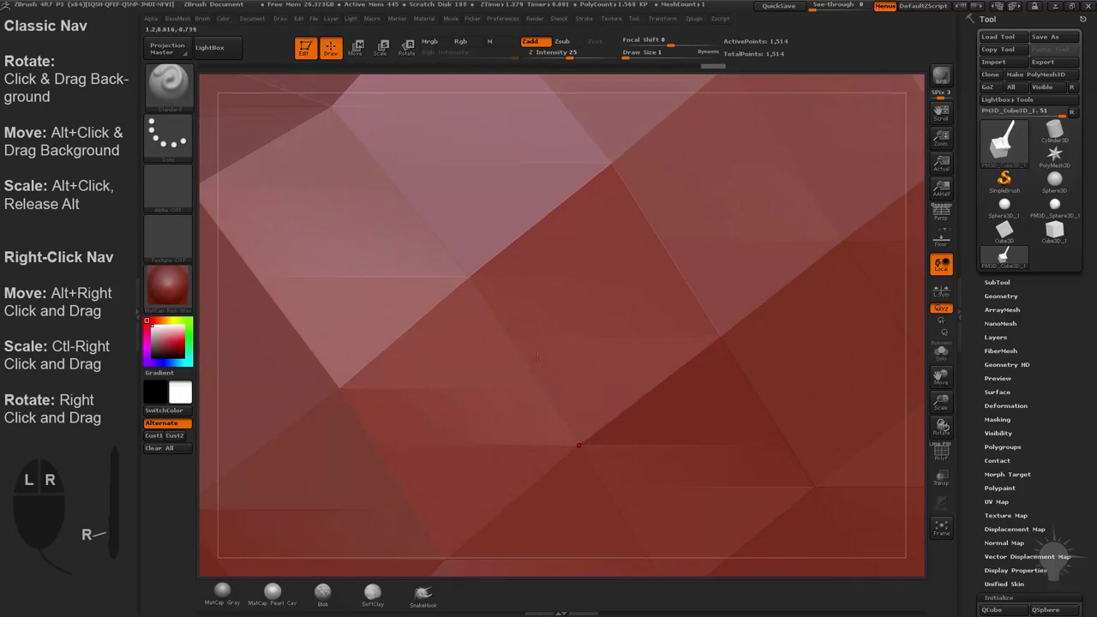
right_click_drag(549, 352, 464, 448, "alt")
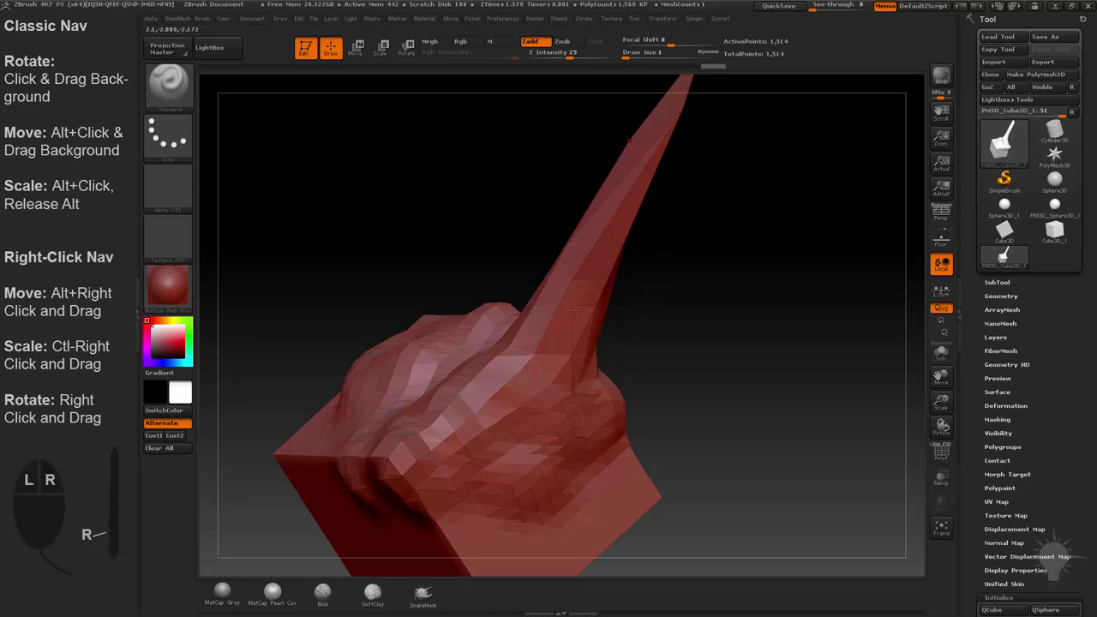
- Examine the faceted ridge beside the cube's sculpted corner at close range, panning and scaling the view over its polygons
right_click_drag(664, 124, 621, 245, "alt")
right_click_drag(661, 167, 652, 215, "ctrl")
right_click_drag(518, 391, 629, 616, "alt")
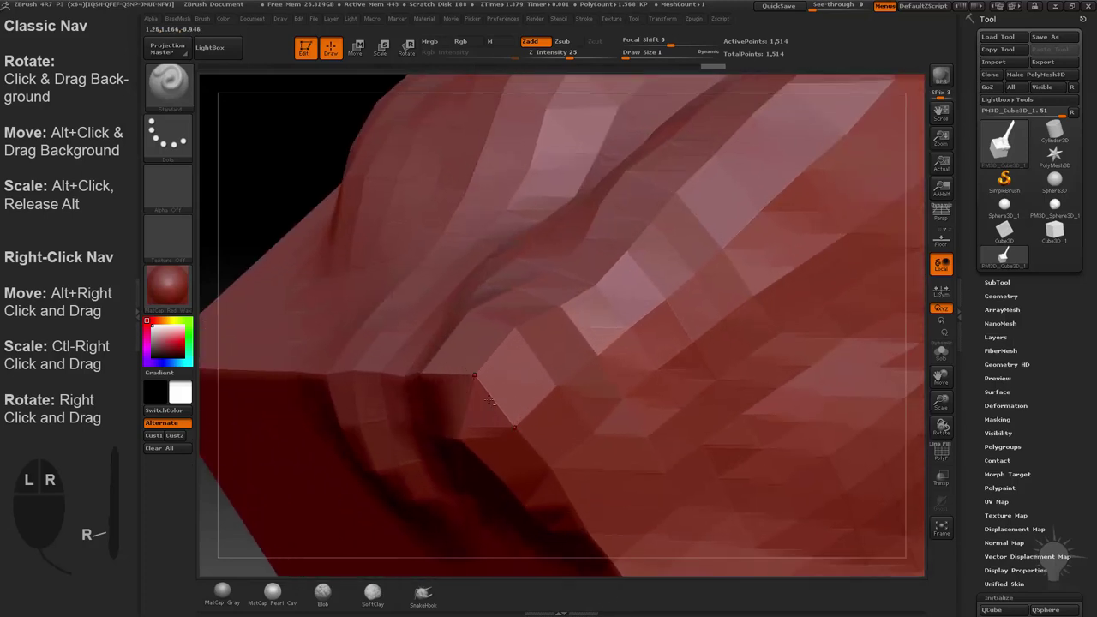
mouse_move(593, 425)
right_mouse_down("ctrl")
mouse_move(619, 557)
mouse_move(600, 420)
right_mouse_up("ctrl")
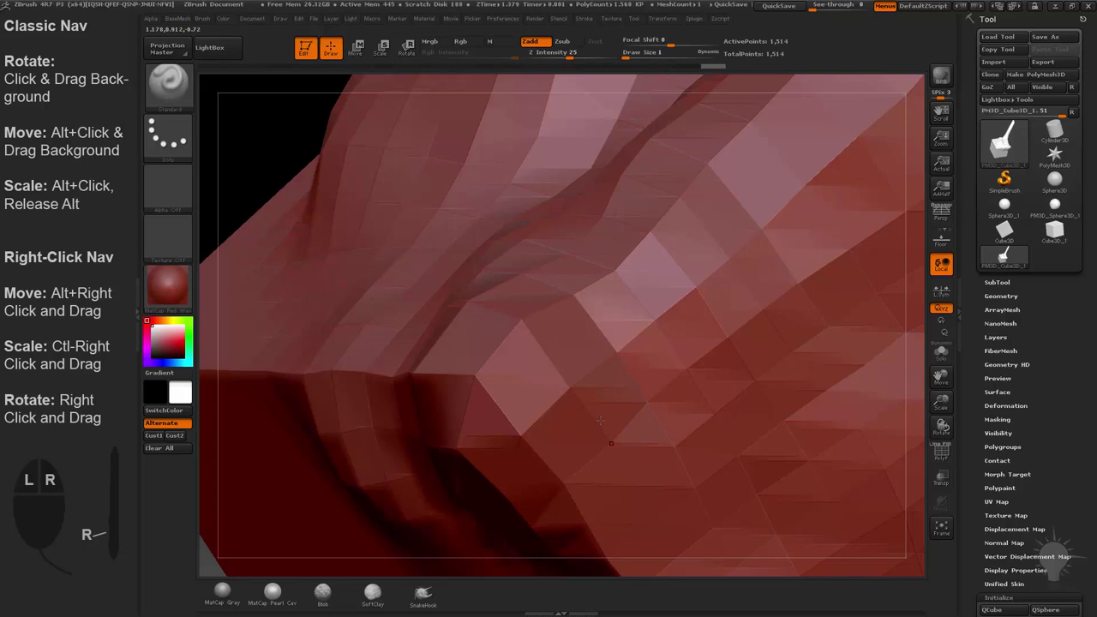
left_click_drag(272, 139, 600, 219, "alt")
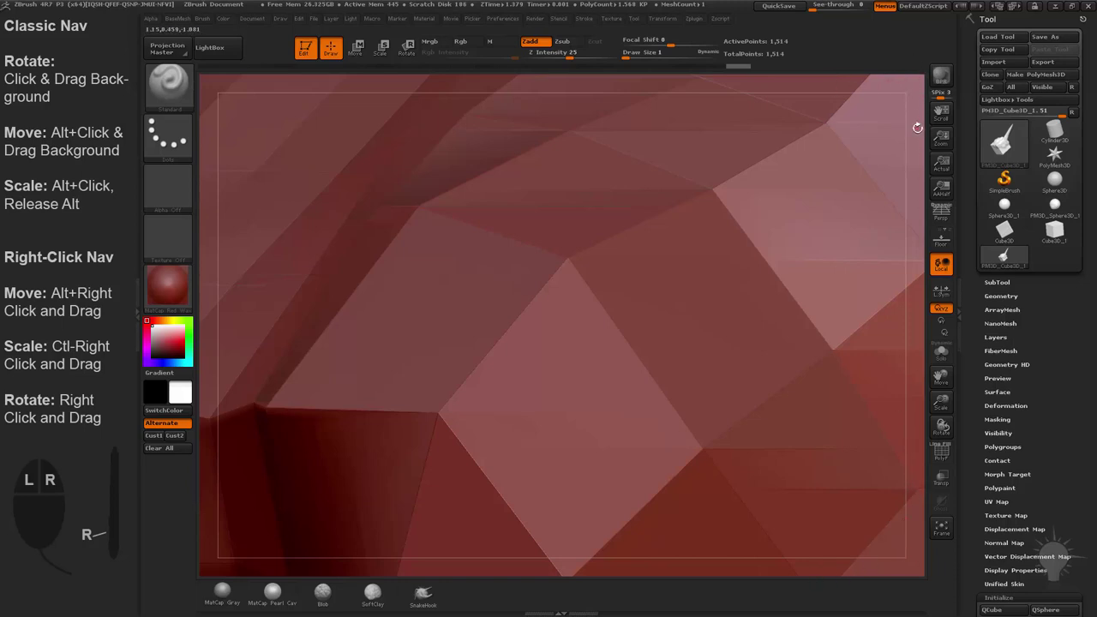
left_click_drag(917, 128, 905, 147, "alt")
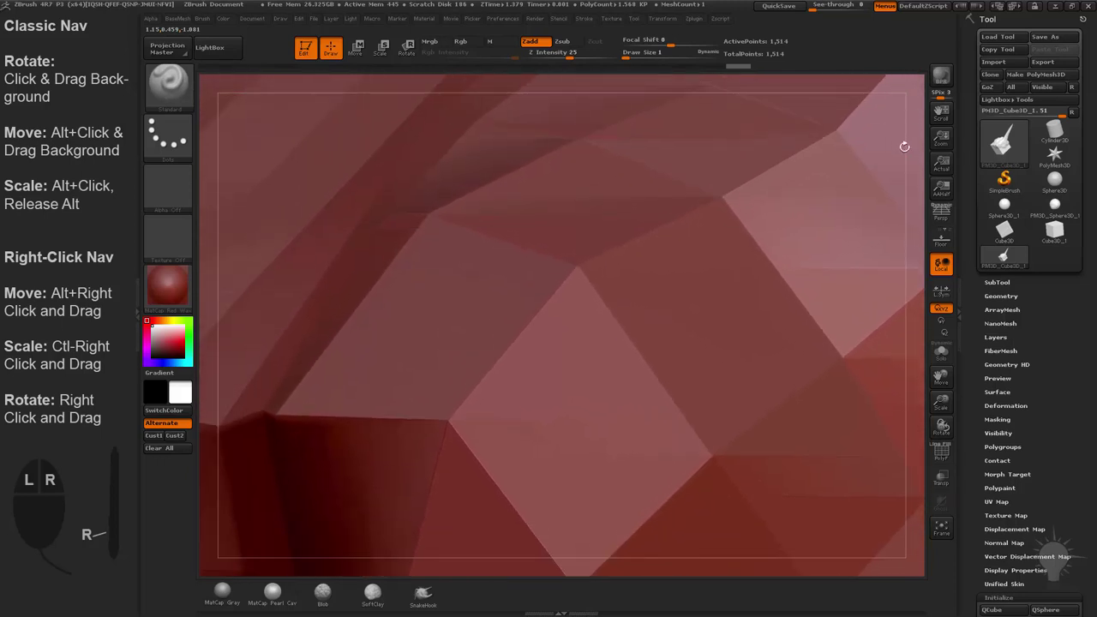
- Examine the cube's sculpted top, side faces and spike base from several angles, including a close look at the ridge facets
right_click_drag(904, 147, 423, 375)
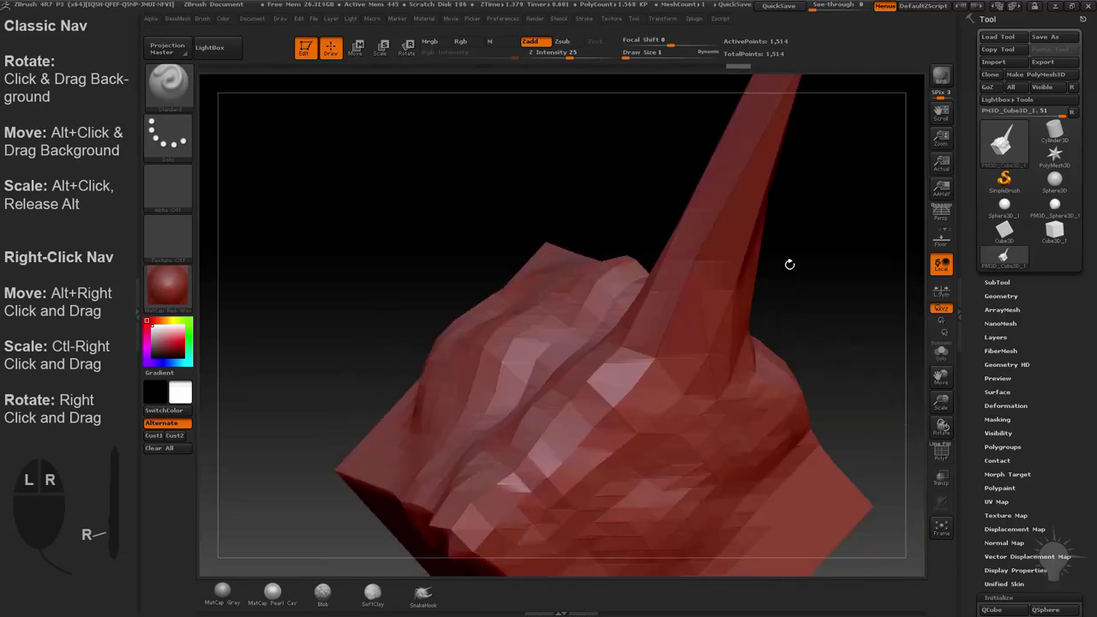
right_click_drag(788, 262, 847, 293)
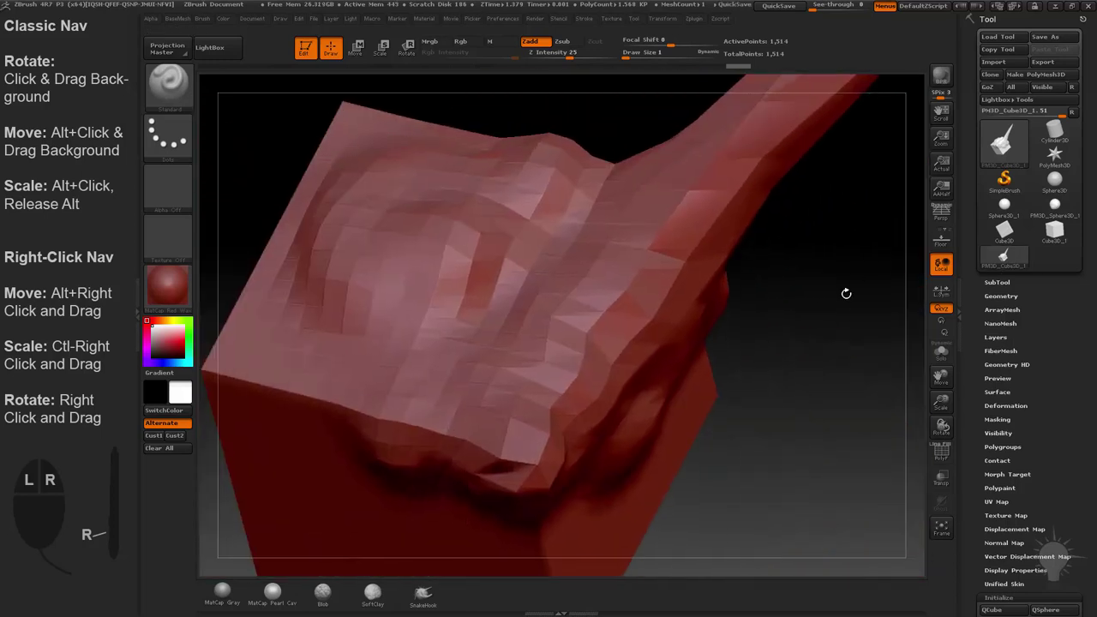
right_click_drag(917, 519, 653, 420, "ctrl")
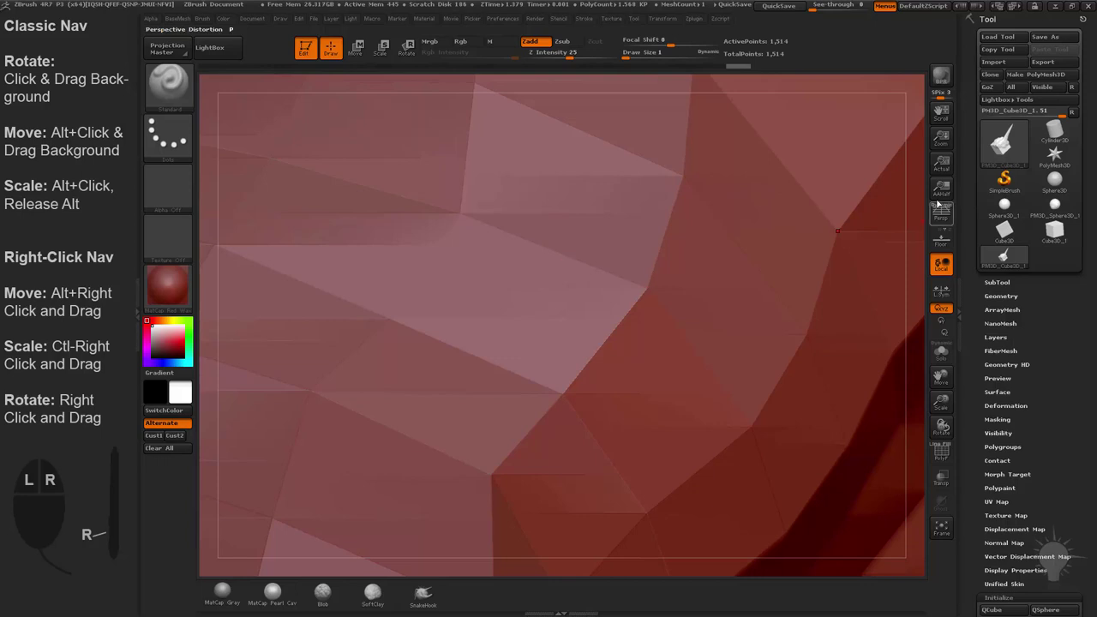
right_click_drag(914, 186, 758, 91)
right_click_drag(279, 220, 600, 240, "ctrl")
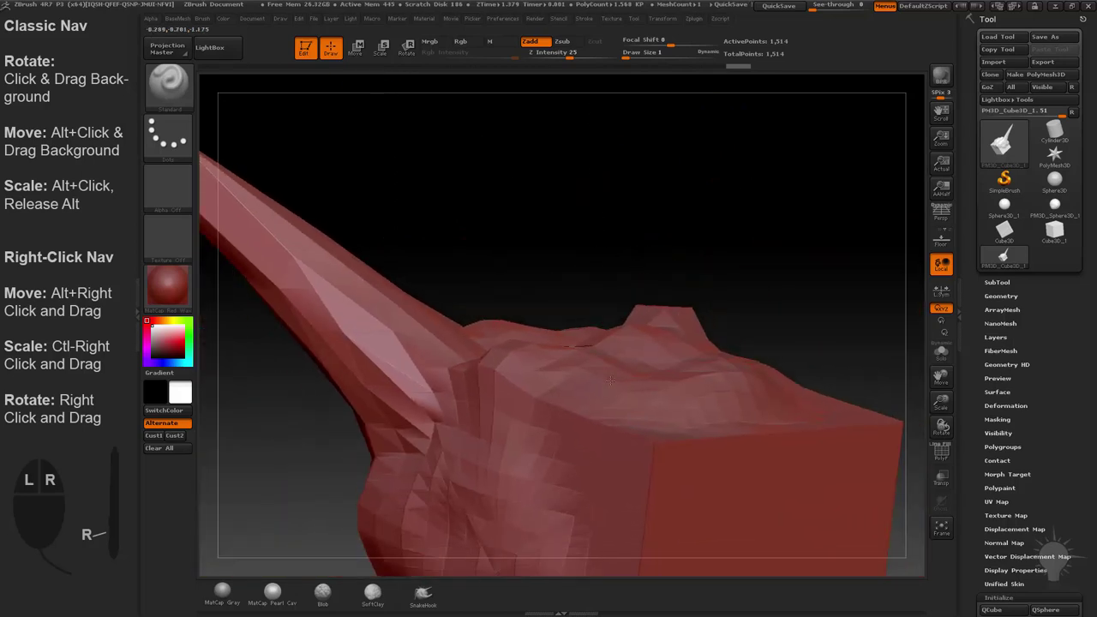
right_click_drag(609, 381, 504, 348)
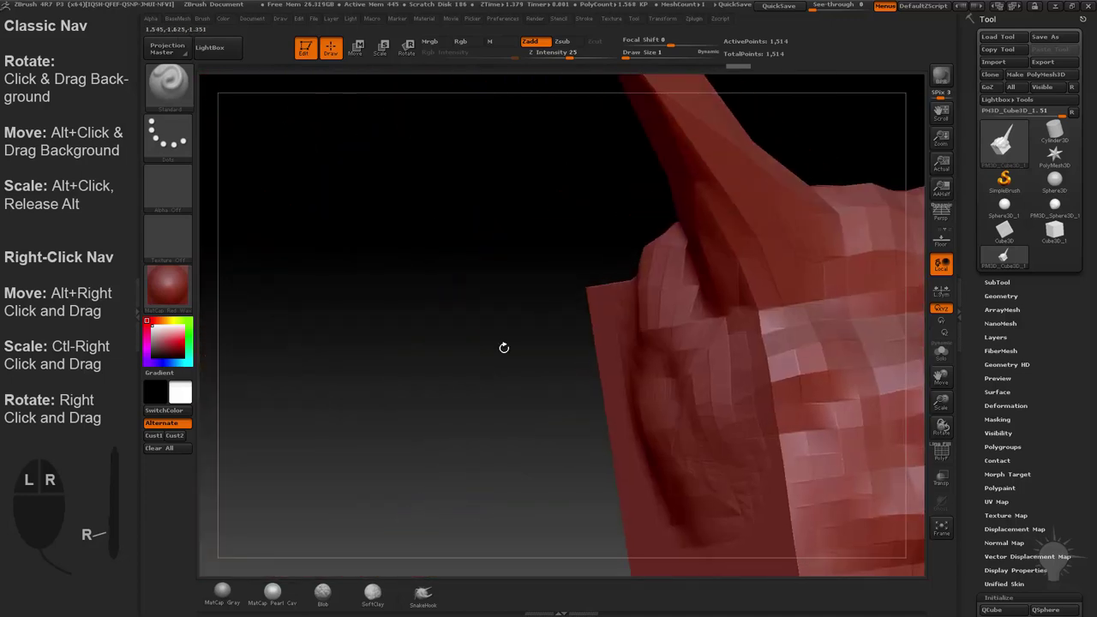
right_click_drag(587, 293, 594, 451)
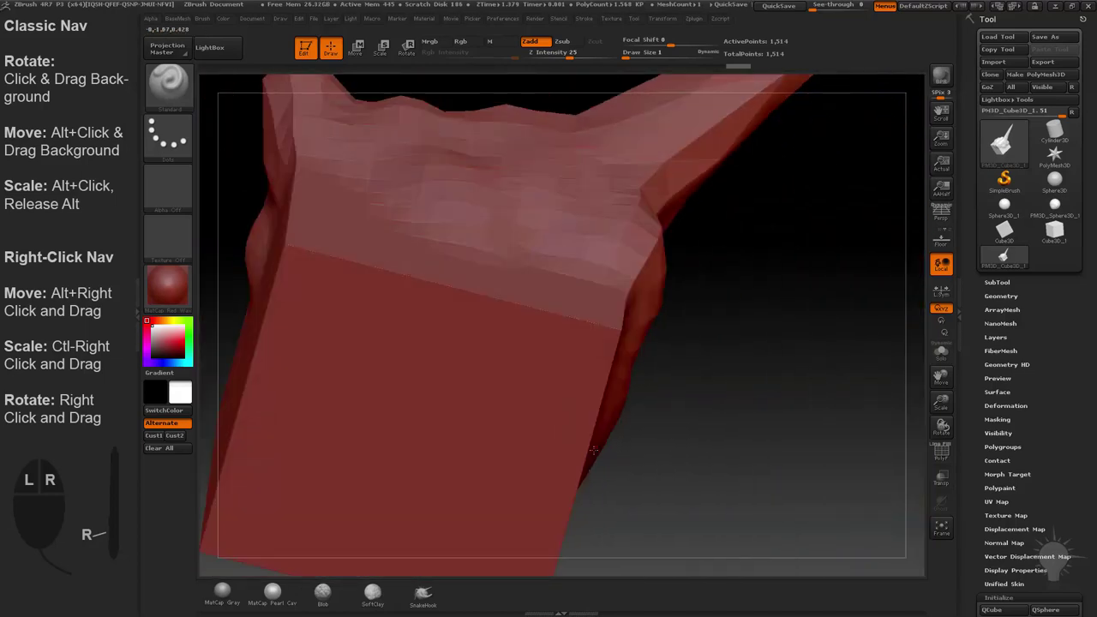
right_click_drag(610, 337, 450, 204)
right_click_drag(531, 222, 714, 191)
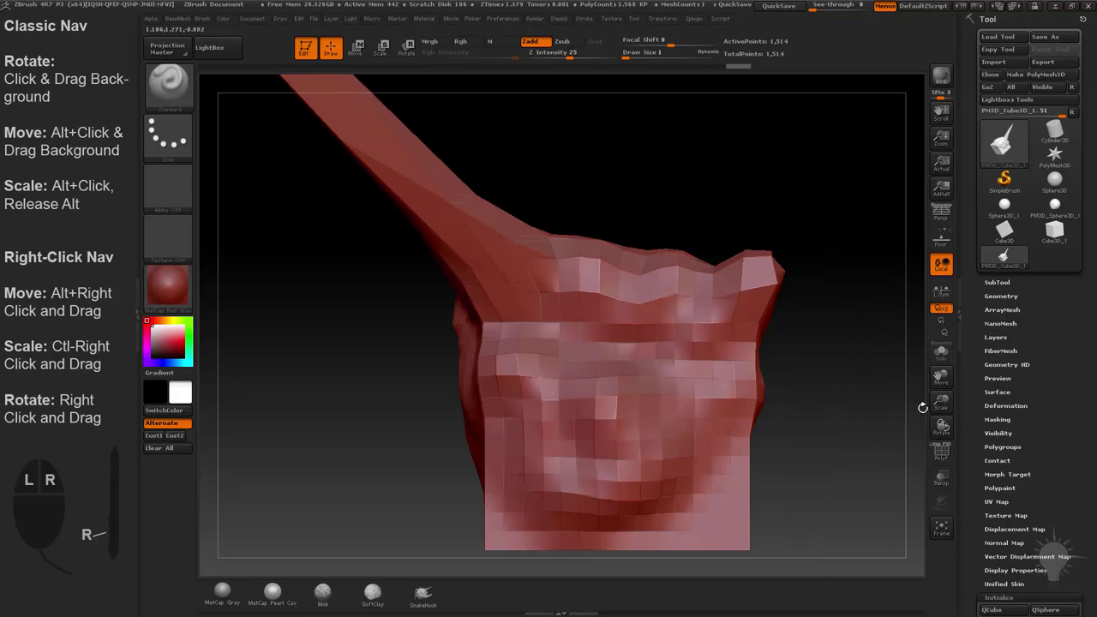
- Scale the view in and out on the cube's stepped side face, and pan and rotate around the whole model
left_click_drag(943, 383, 946, 413)
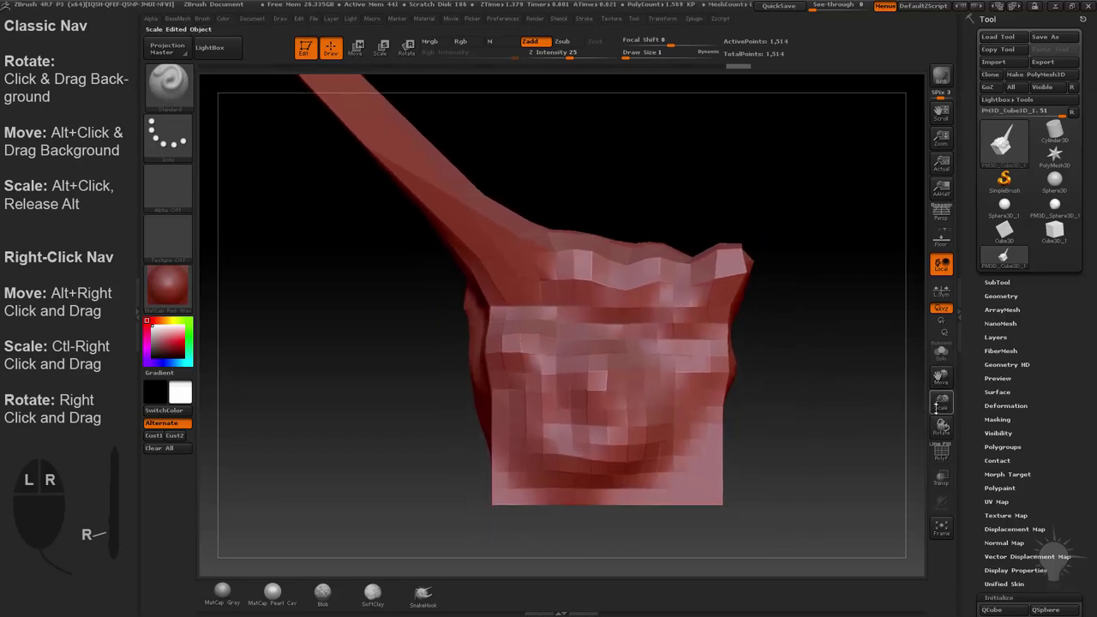
left_click_drag(937, 407, 939, 469)
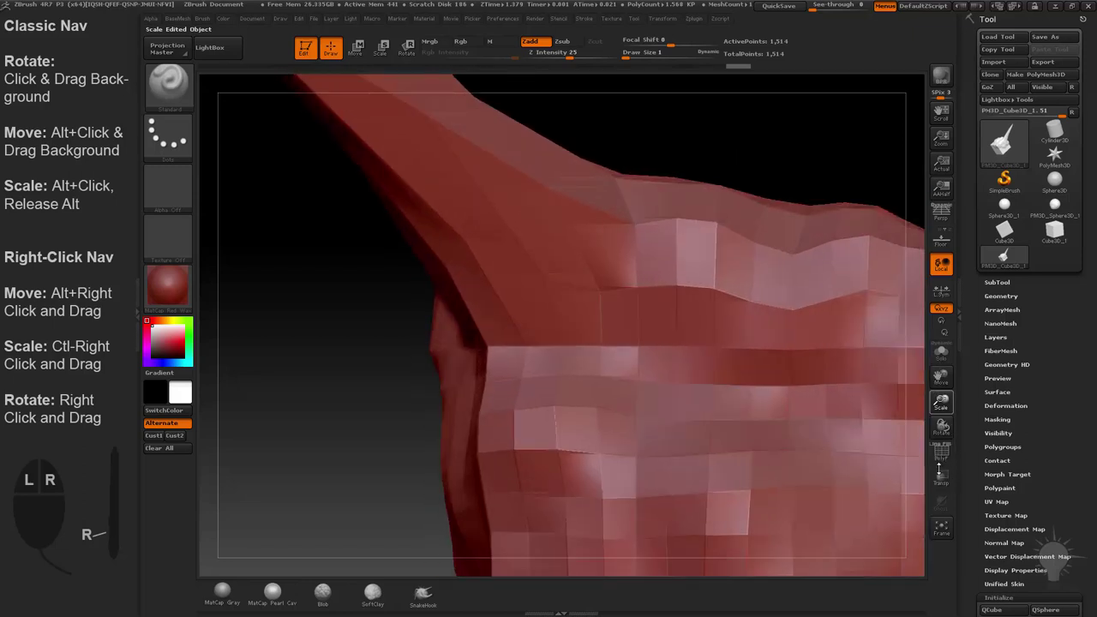
left_click_drag(940, 405, 720, 377)
right_click_drag(720, 377, 779, 345, "ctrl")
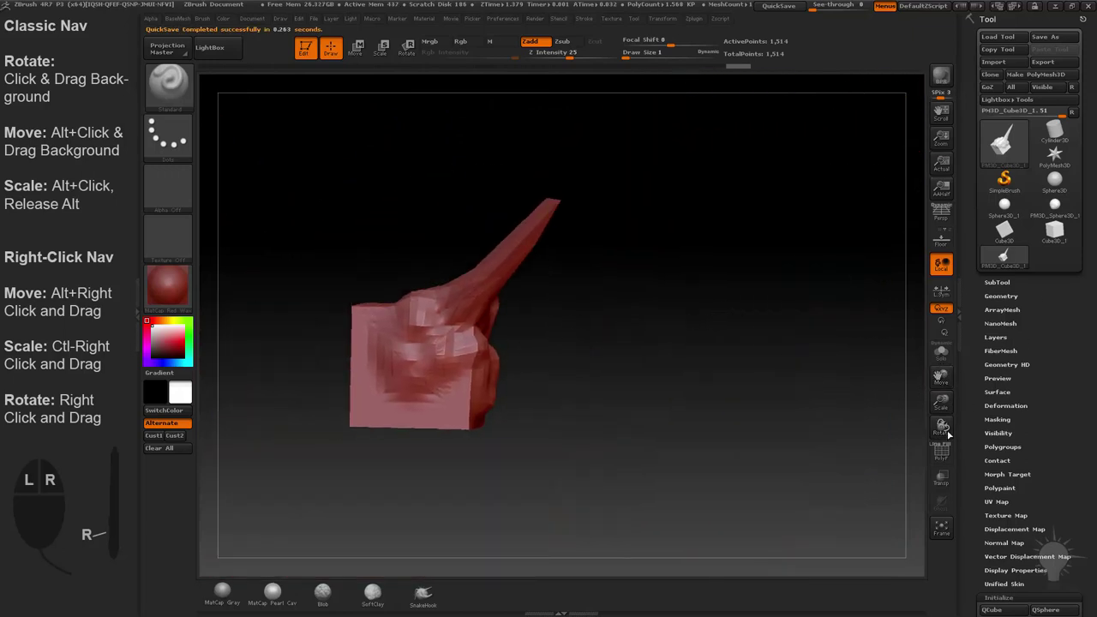
left_click_drag(941, 378, 947, 426)
right_click_drag(696, 367, 688, 330)
mouse_move(689, 330)
right_mouse_down("ctrl")
mouse_move(684, 277)
mouse_move(729, 360)
mouse_move(708, 258)
mouse_move(722, 311)
mouse_move(527, 313)
mouse_move(700, 265)
mouse_move(641, 447)
right_mouse_up("ctrl")
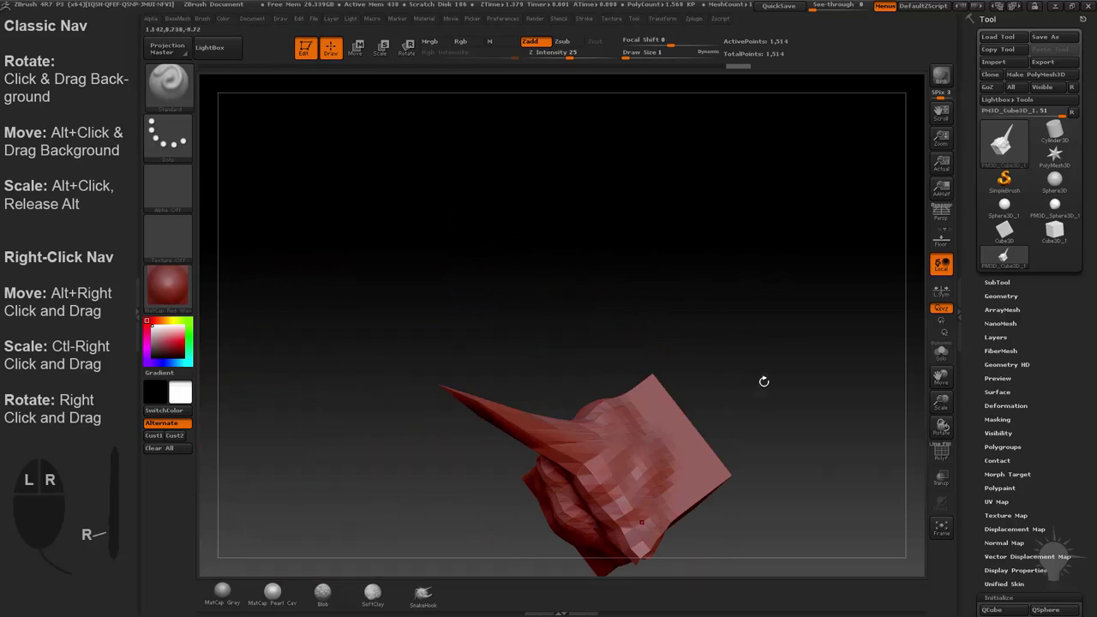
- Examine the cube's flat face up close and its sculpted sides with the spike pointing downward, panning, scaling and rotating the view
mouse_move(767, 343)
right_mouse_down()
mouse_move(723, 218)
mouse_move(789, 318)
mouse_move(780, 273)
mouse_move(790, 369)
right_mouse_up()
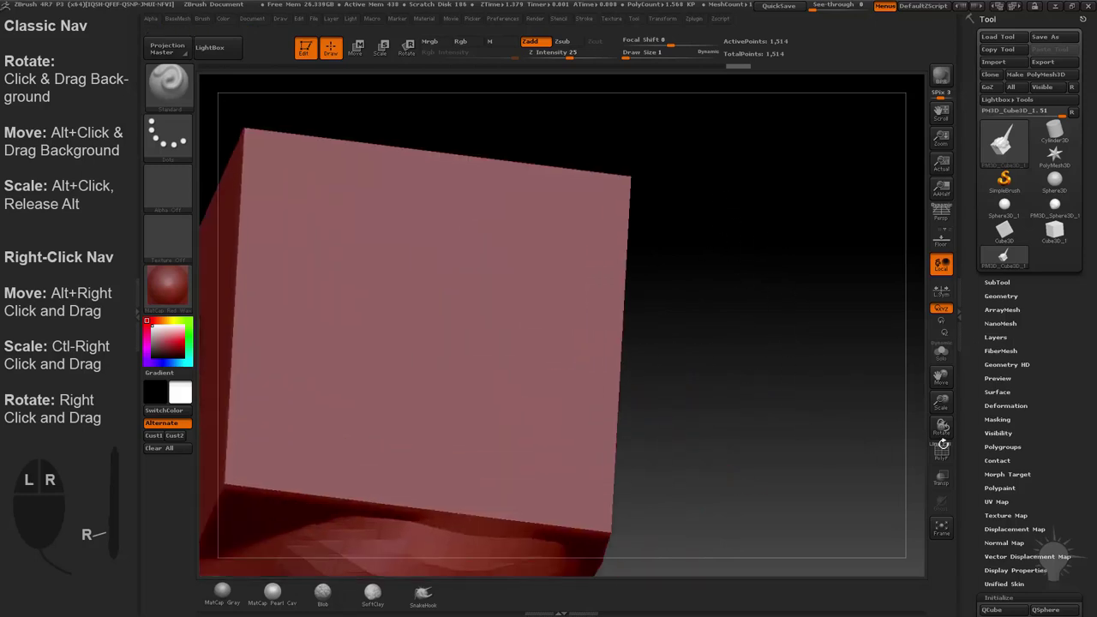
left_click_drag(938, 376, 1081, 427)
left_click_drag(941, 401, 926, 371)
left_click_drag(941, 432, 847, 337)
right_click_drag(847, 338, 852, 425)
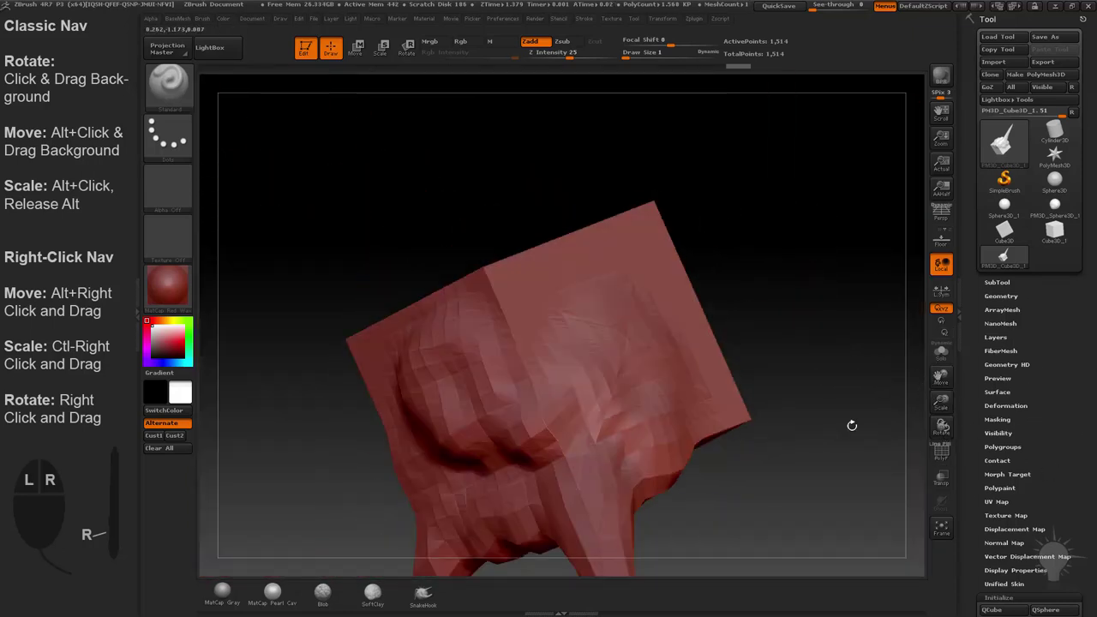
right_click_drag(743, 233, 752, 446)
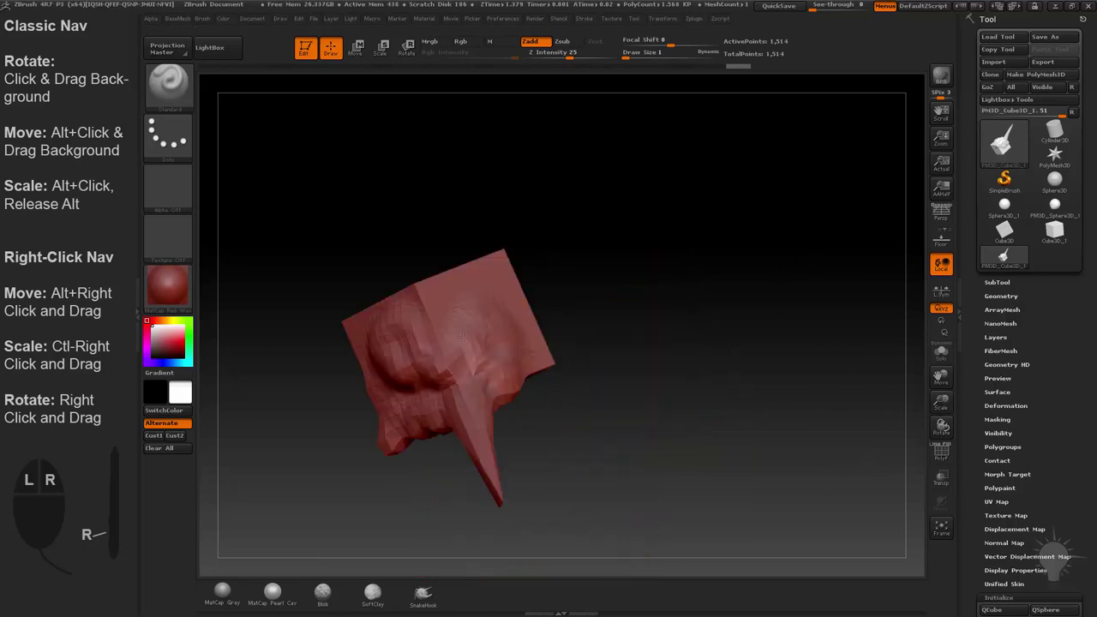
- Rotate around the whole cube to view the spike, the sculpted faces and the flat sides from all directions
mouse_move(649, 329)
right_mouse_down()
mouse_move(677, 292)
mouse_move(734, 278)
right_mouse_up()
right_click_drag(579, 245, 604, 477)
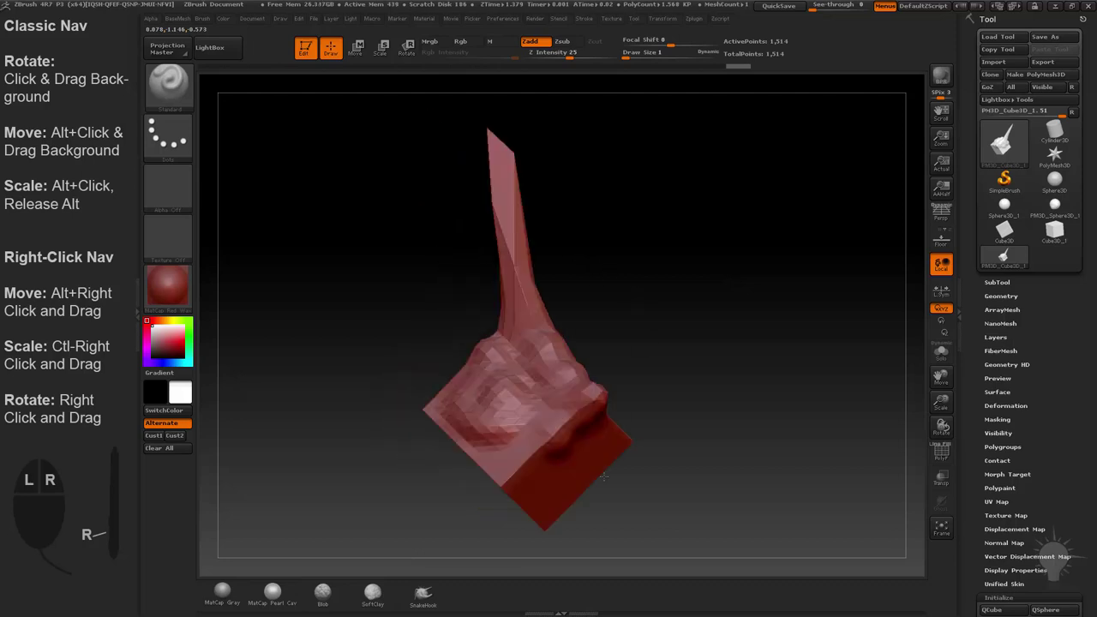
mouse_move(723, 288)
right_mouse_down()
mouse_move(764, 261)
mouse_move(691, 255)
mouse_move(805, 341)
mouse_move(742, 247)
right_mouse_up()
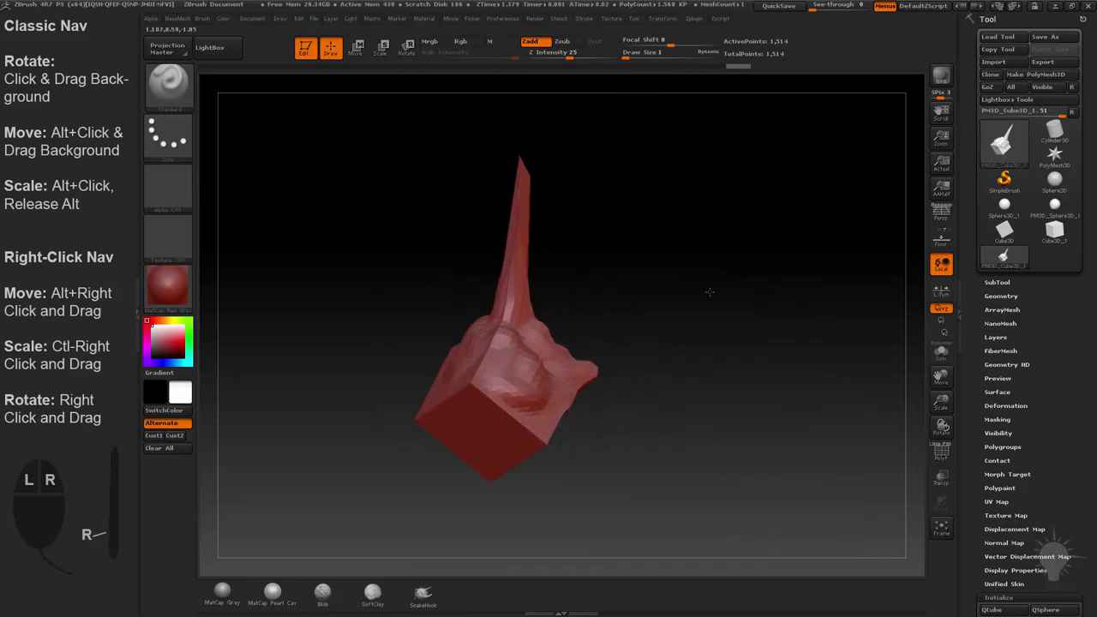
mouse_move(710, 292)
right_mouse_down()
mouse_move(731, 319)
mouse_move(745, 280)
mouse_move(762, 280)
mouse_move(774, 326)
mouse_move(763, 303)
mouse_move(780, 285)
right_mouse_up()
mouse_move(724, 162)
right_mouse_down()
mouse_move(731, 222)
mouse_move(828, 314)
mouse_move(751, 335)
mouse_move(770, 327)
right_mouse_up()
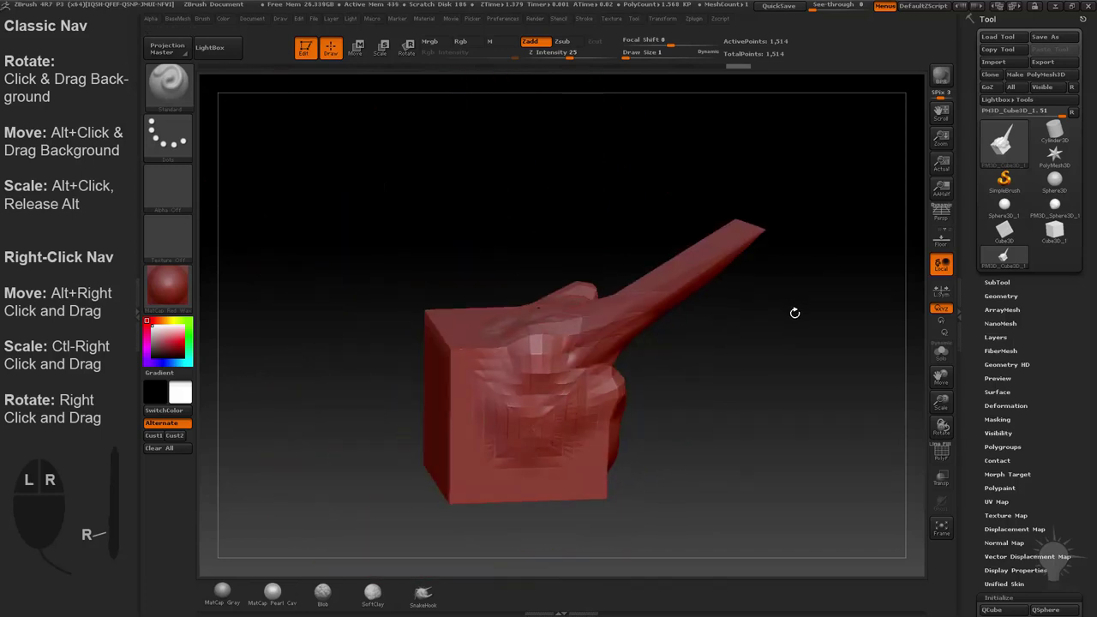
mouse_move(794, 313)
right_mouse_down()
mouse_move(717, 272)
mouse_move(471, 248)
mouse_move(455, 426)
mouse_move(557, 434)
mouse_move(480, 346)
mouse_move(571, 498)
mouse_move(455, 423)
right_mouse_up()
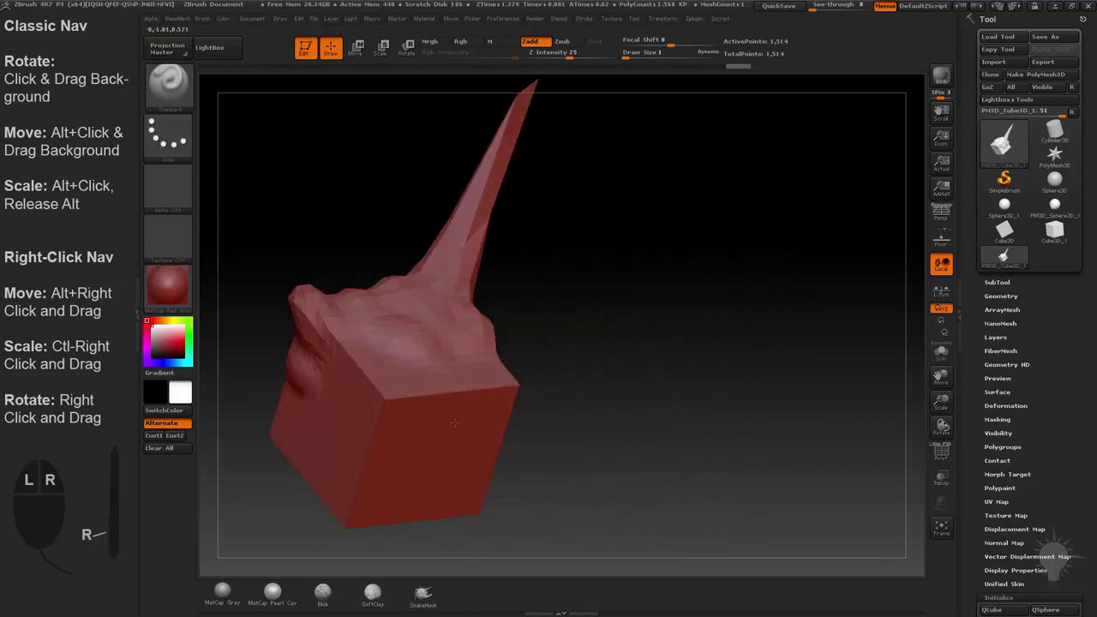
- Set the draw size to 113 and raise a rounded bump on the cube's nearest top corner with the Standard brush
mouse_move(635, 300)
right_mouse_down()
mouse_move(639, 317)
mouse_move(642, 286)
mouse_move(674, 282)
mouse_move(664, 314)
mouse_move(740, 336)
right_mouse_up()
mouse_move(719, 281)
right_mouse_down("alt")
mouse_move(710, 303)
mouse_move(762, 434)
mouse_move(709, 318)
right_mouse_up("alt")
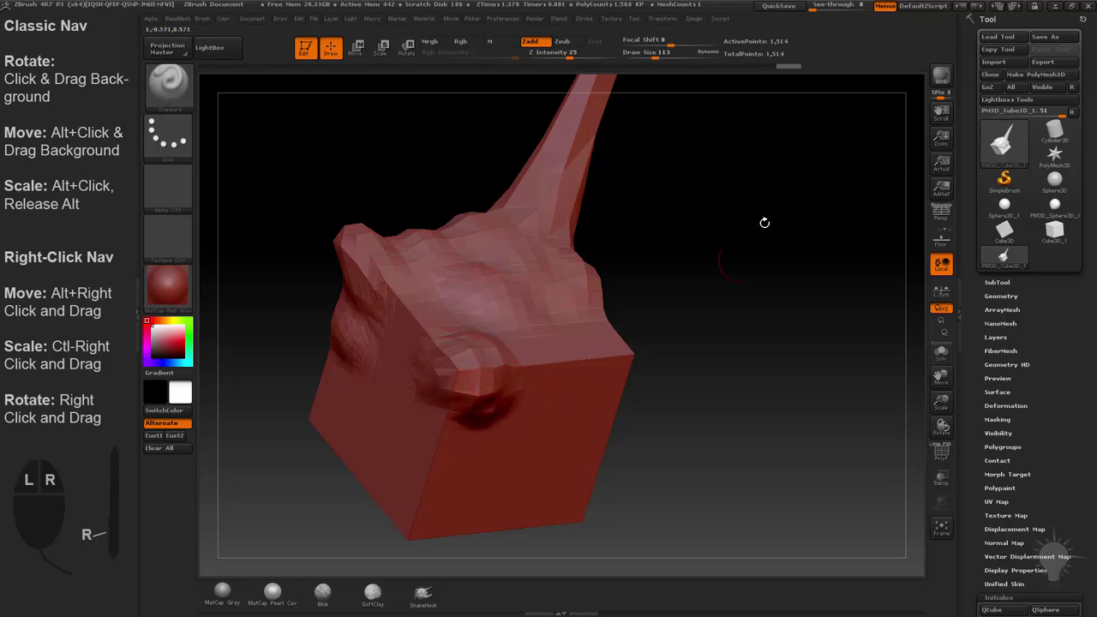
- Examine the rounded corner bump up close and from a distance, rotating, scaling and panning the view around it
mouse_move(765, 223)
right_mouse_down()
mouse_move(774, 235)
mouse_move(658, 283)
right_mouse_up()
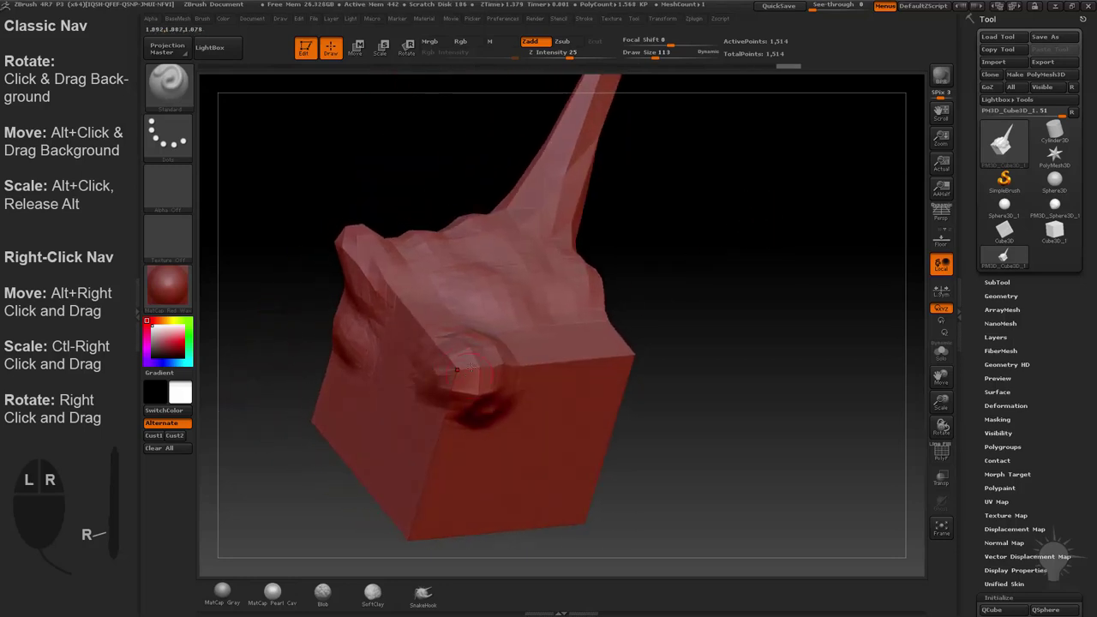
mouse_move(470, 368)
right_mouse_down()
mouse_move(548, 386)
mouse_move(477, 394)
mouse_move(467, 382)
mouse_move(725, 296)
right_mouse_up()
mouse_move(736, 217)
right_mouse_down("ctrl")
mouse_move(789, 299)
mouse_move(802, 463)
right_mouse_up("ctrl")
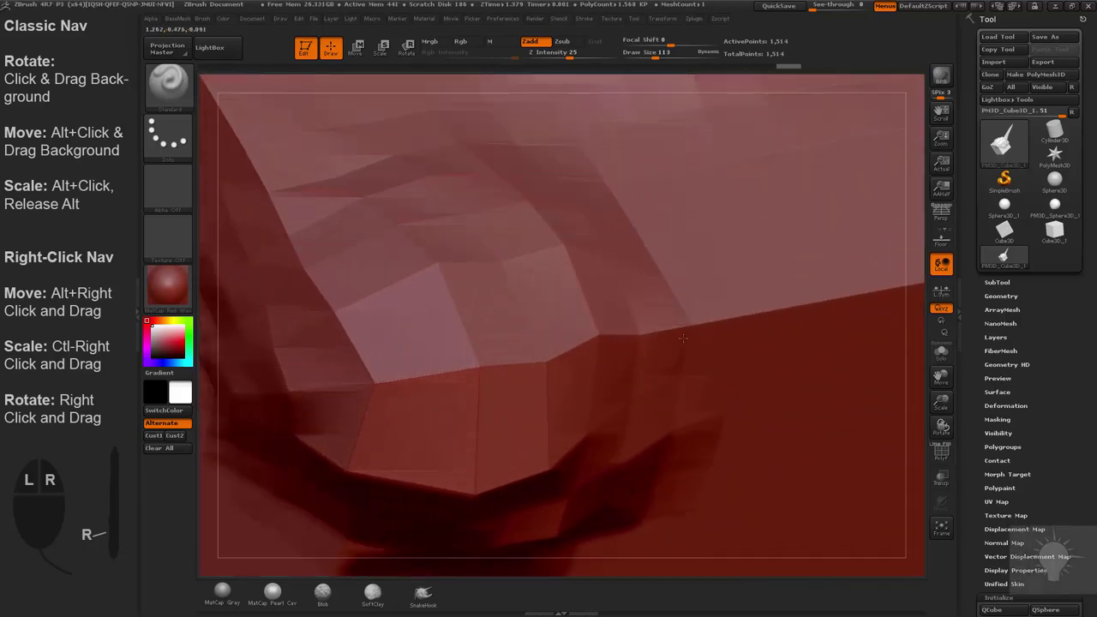
mouse_move(693, 292)
right_mouse_down("alt")
mouse_move(654, 343)
mouse_move(483, 132)
right_mouse_up("alt")
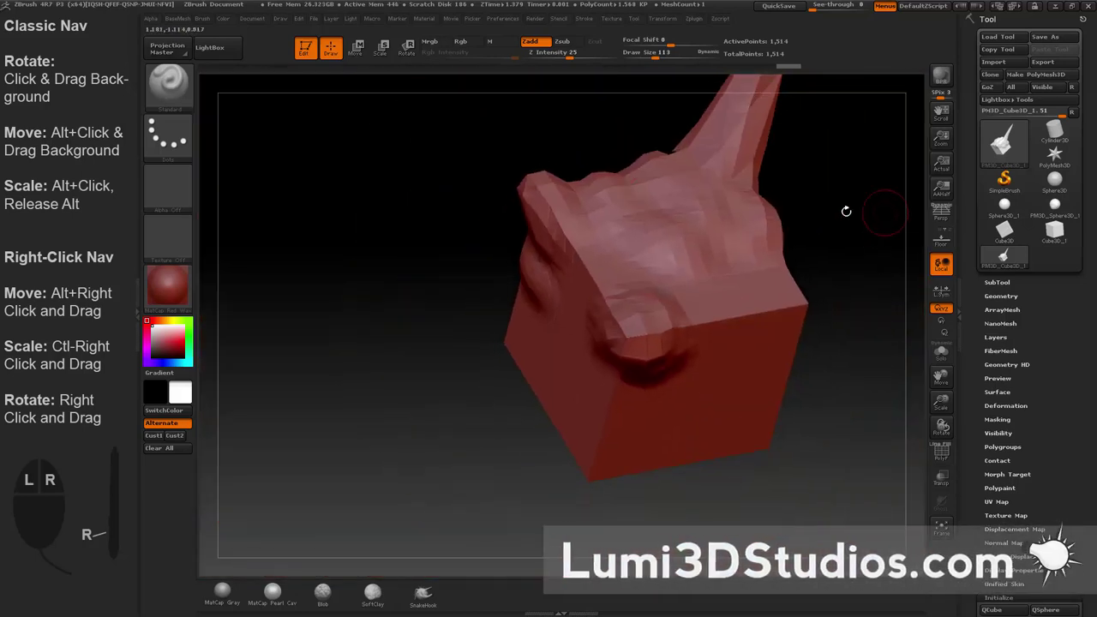
right_click_drag(845, 211, 721, 294, "alt")
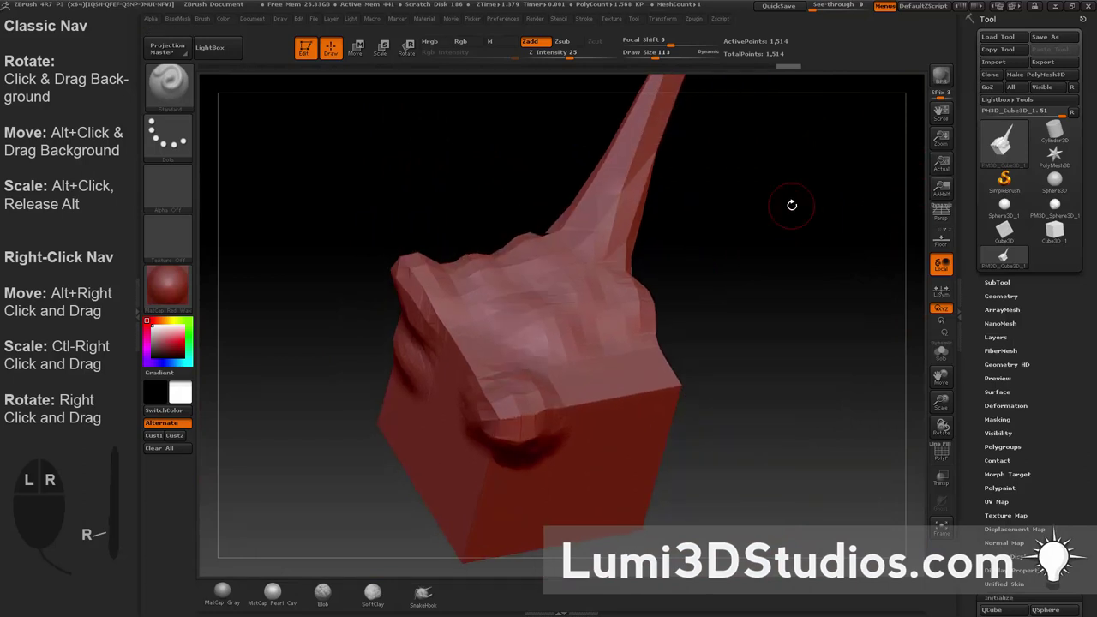